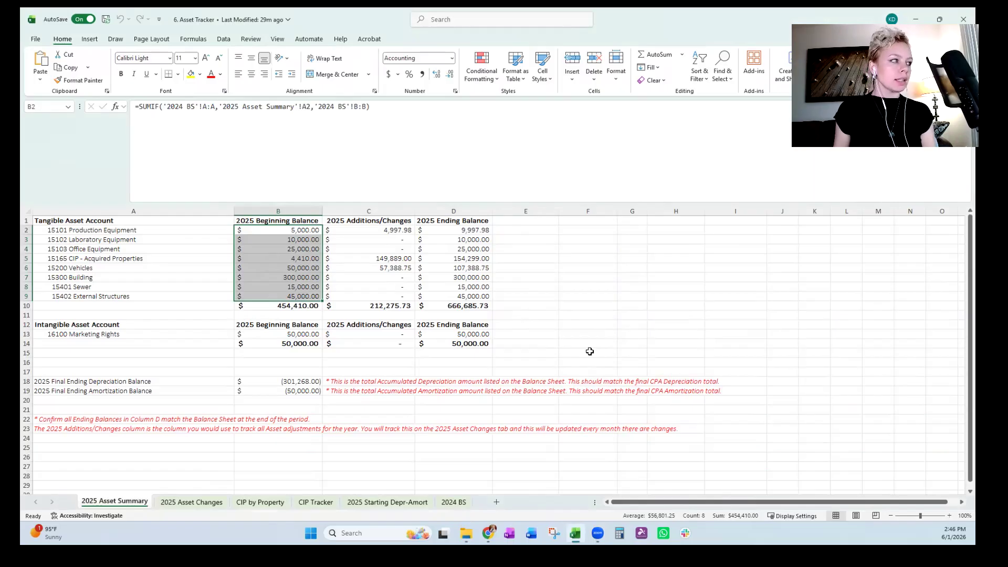
Compare the tangible assets' 2025 beginning balances on the 2025 Asset Summary sheet with the December 31, 2024 account totals on the 2024 BS sheet.
drag(308, 230, 302, 297)
click(454, 502)
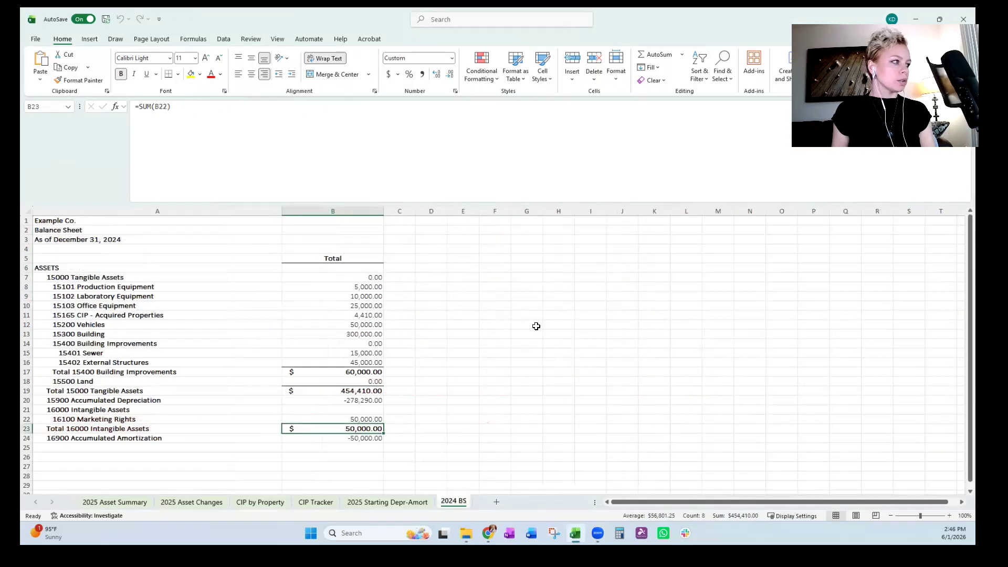
click(365, 290)
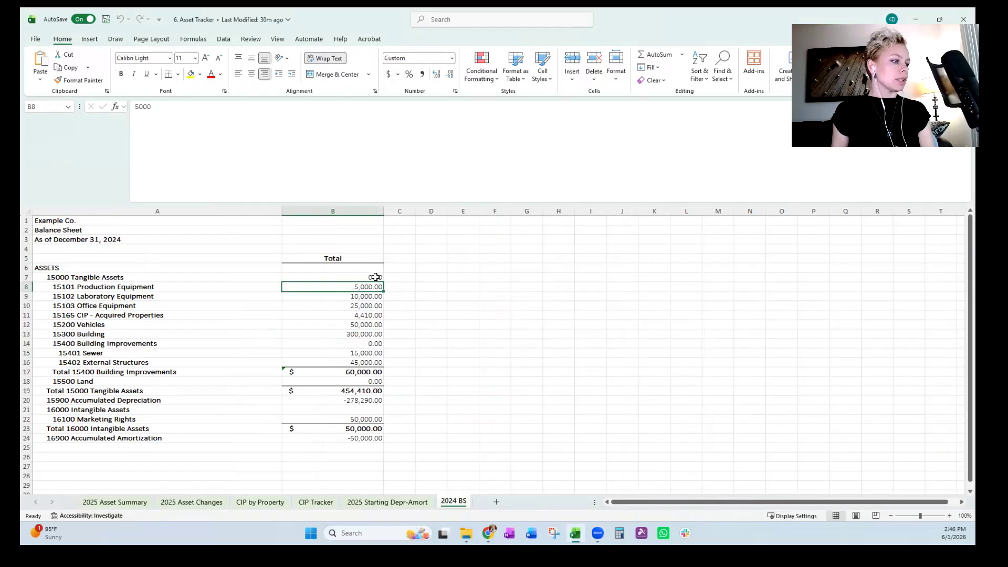
drag(373, 277, 352, 363)
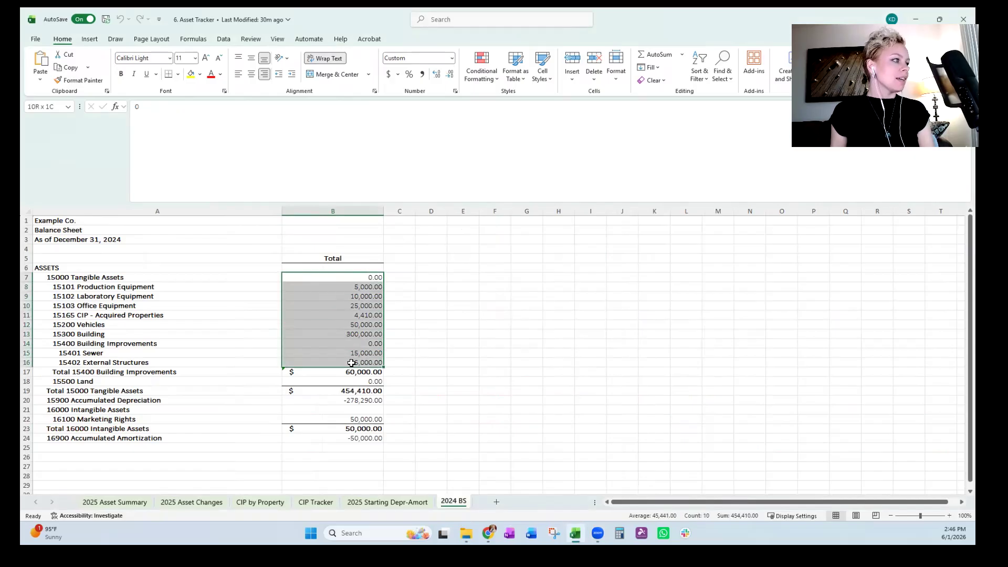
click(351, 308)
drag(310, 288, 304, 334)
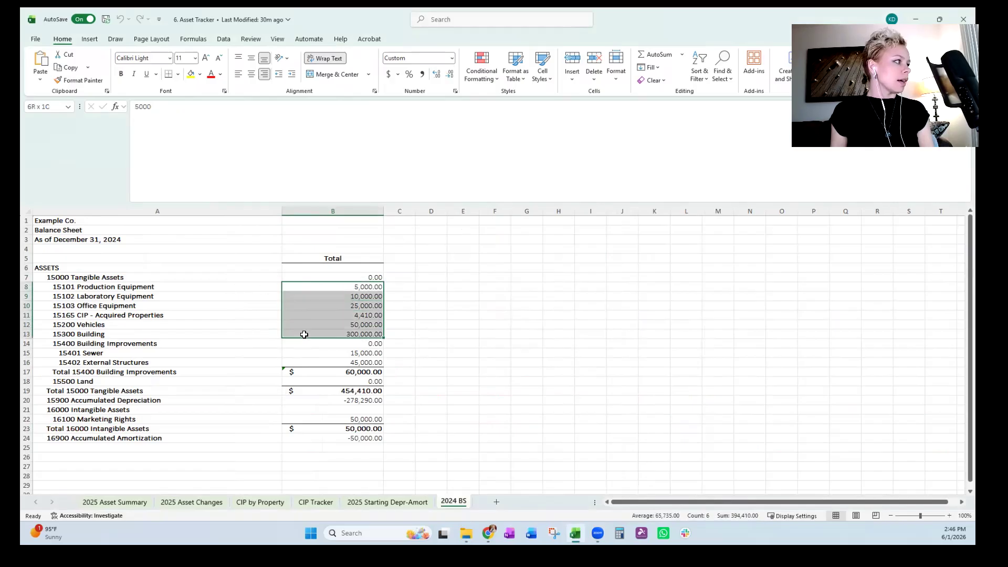
click(149, 239)
drag(361, 287, 357, 337)
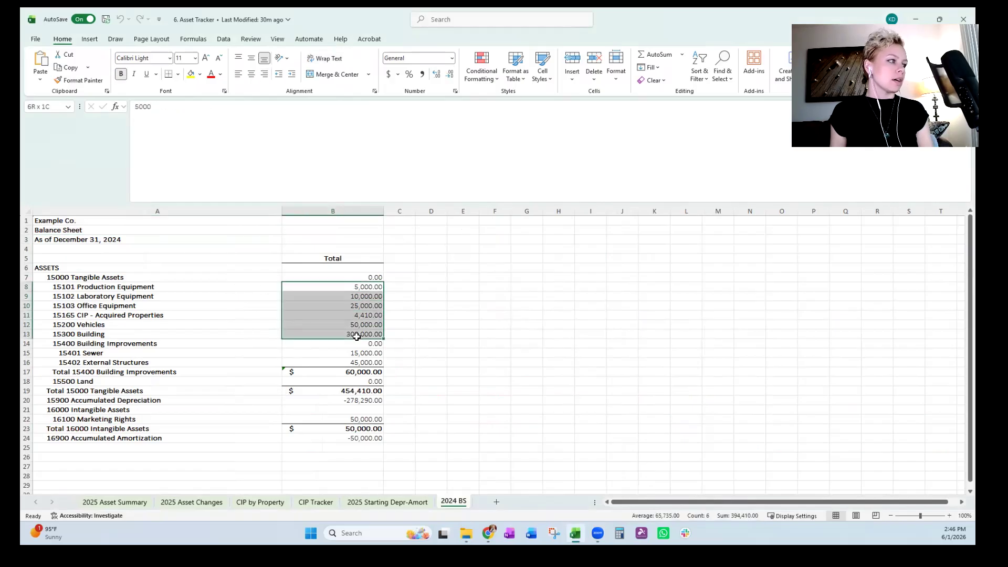
click(350, 297)
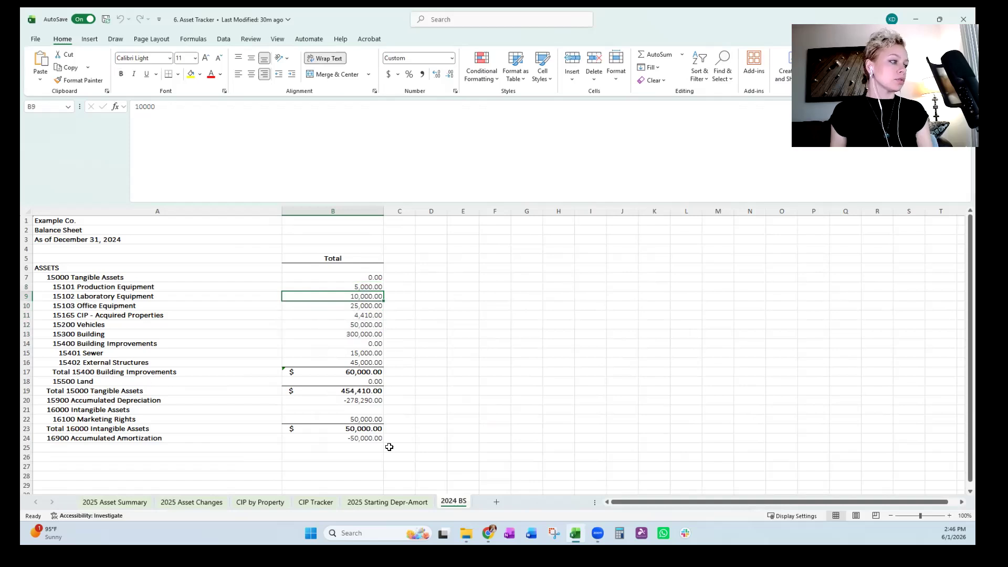
Examine the 2025 Starting Depr-Amort sheet's individual asset listings, including the CIP - Acquired Property 1 row and the equipment rows.
click(387, 502)
click(367, 363)
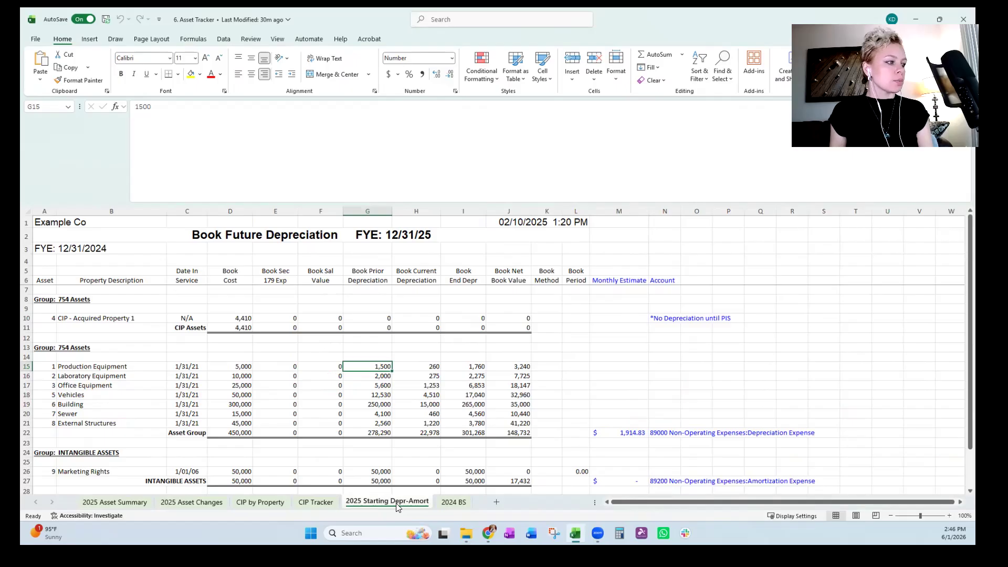
click(399, 404)
drag(146, 365, 139, 402)
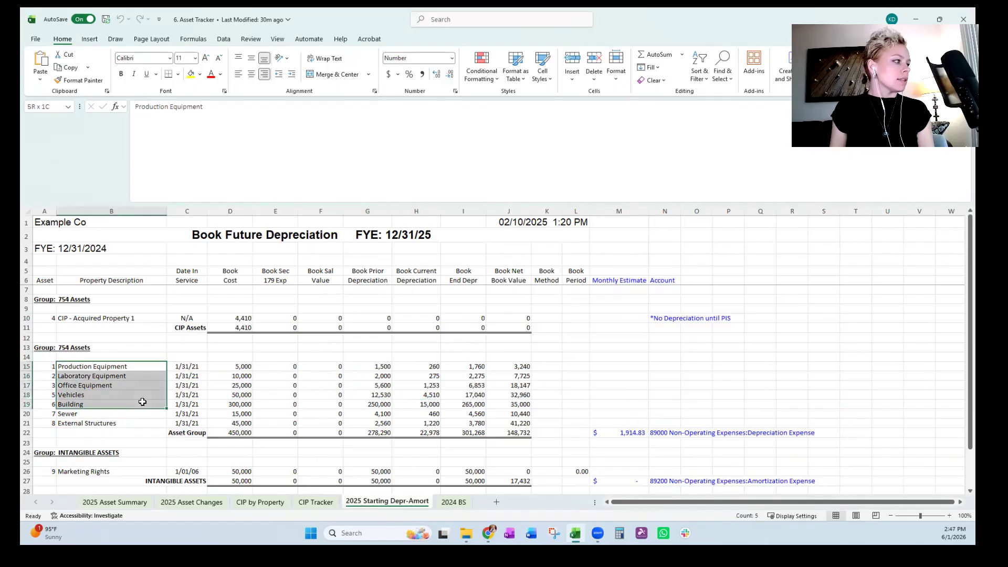
click(146, 374)
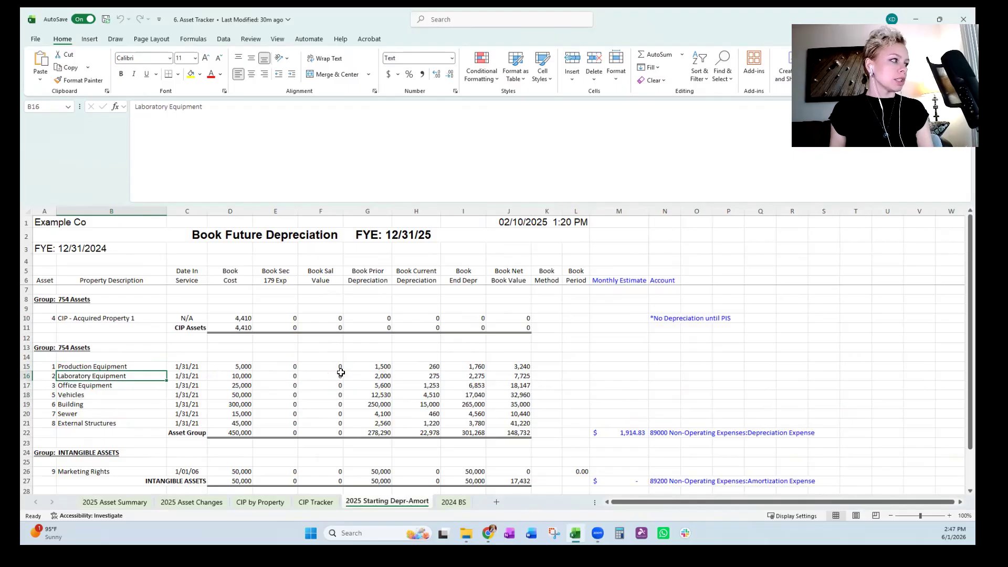
click(61, 319)
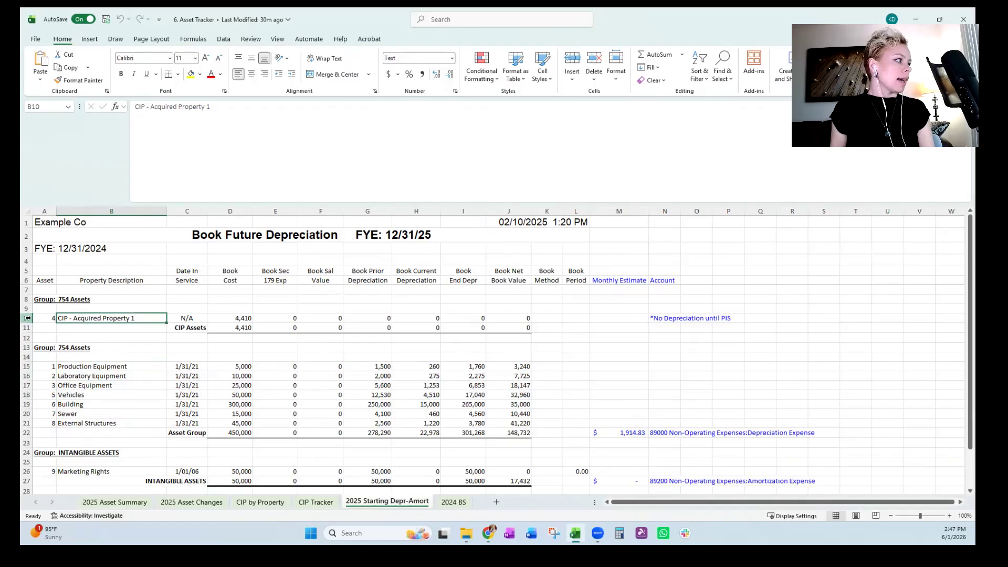
click(28, 318)
click(214, 394)
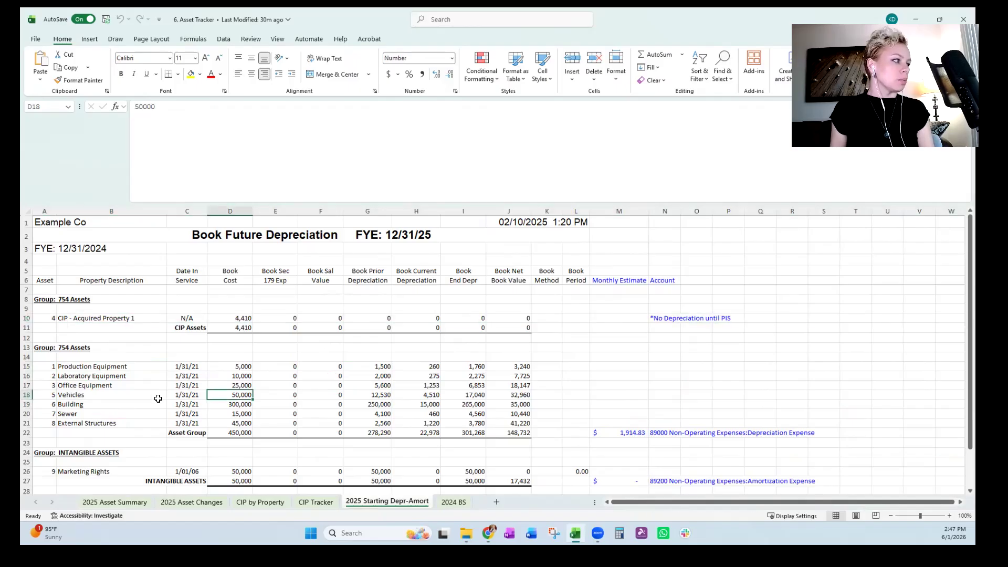
click(86, 369)
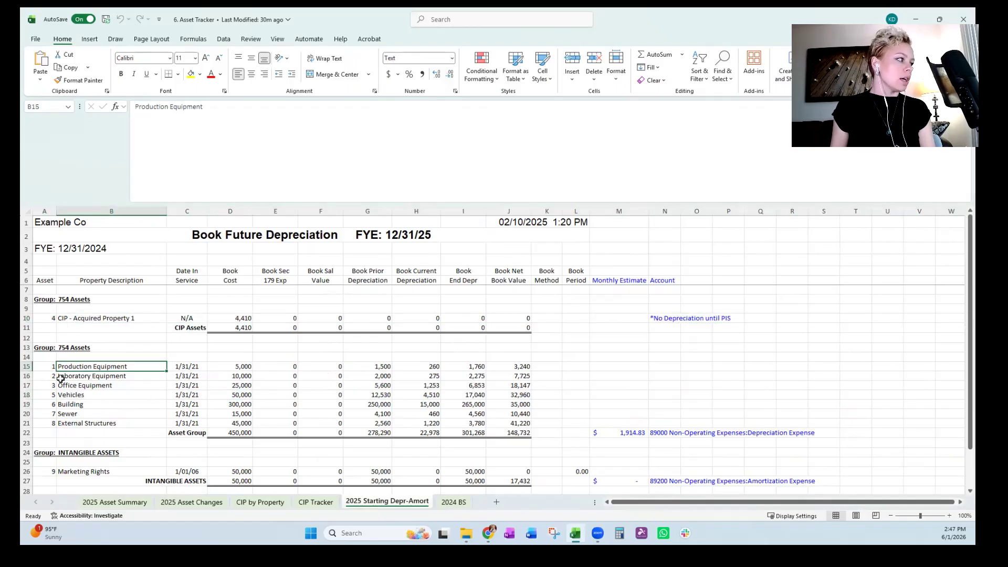
click(81, 385)
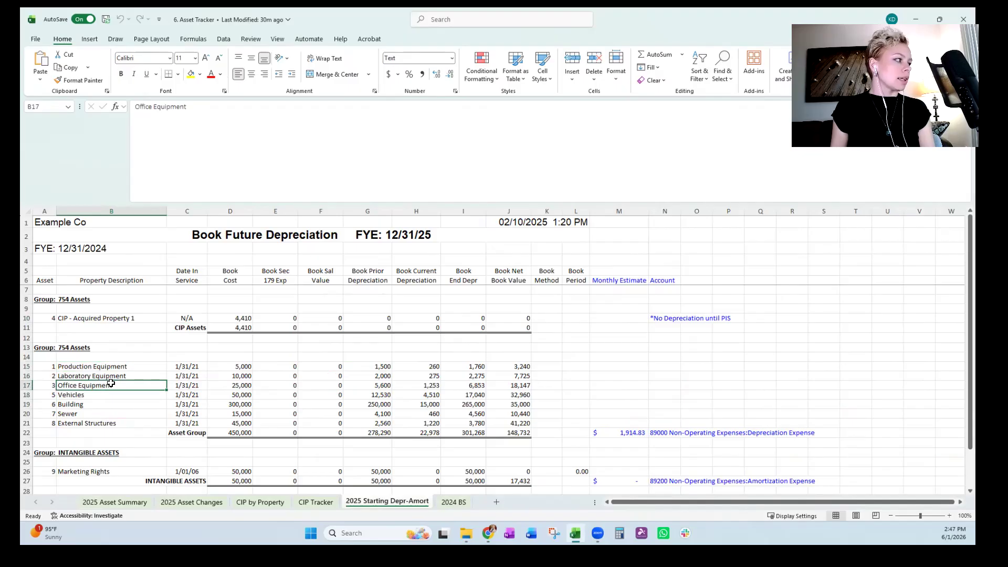
click(116, 369)
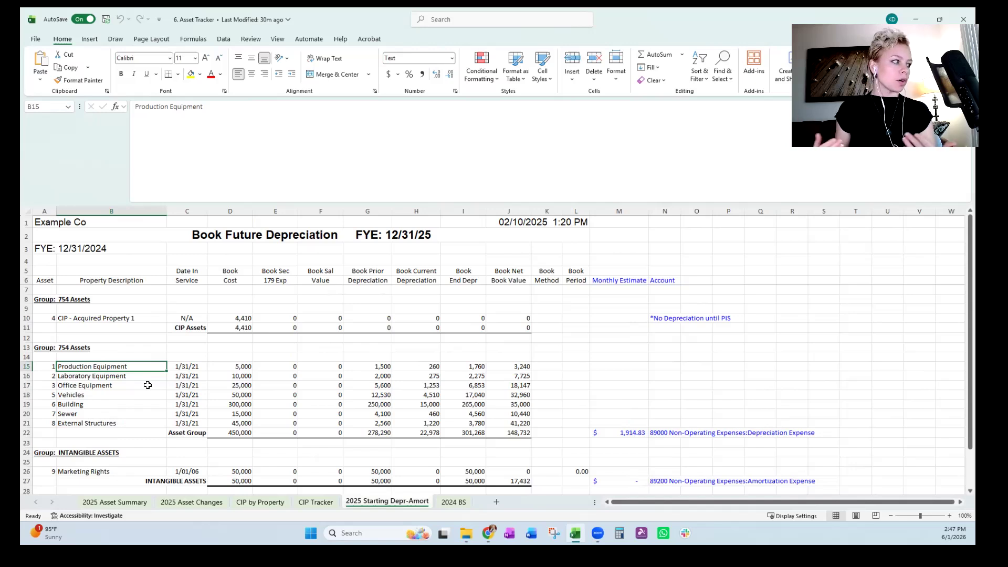
key(Down)
key(Up)
key(Down)
key(Up)
key(Down)
key(Up)
key(Down)
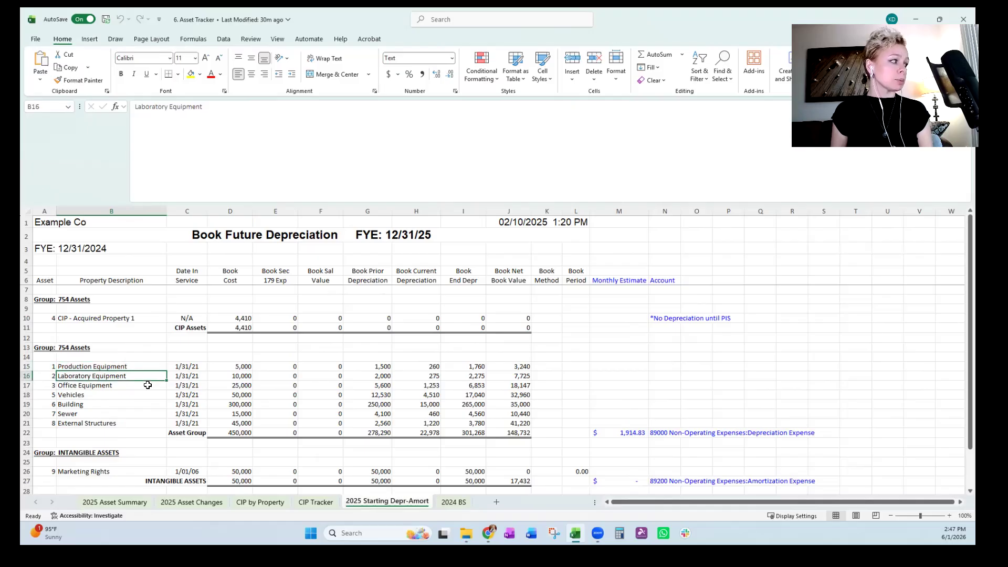
key(Up)
key(Down)
key(Down)
key(Down)
key(Up)
key(Down)
key(Up)
key(Up)
key(Down)
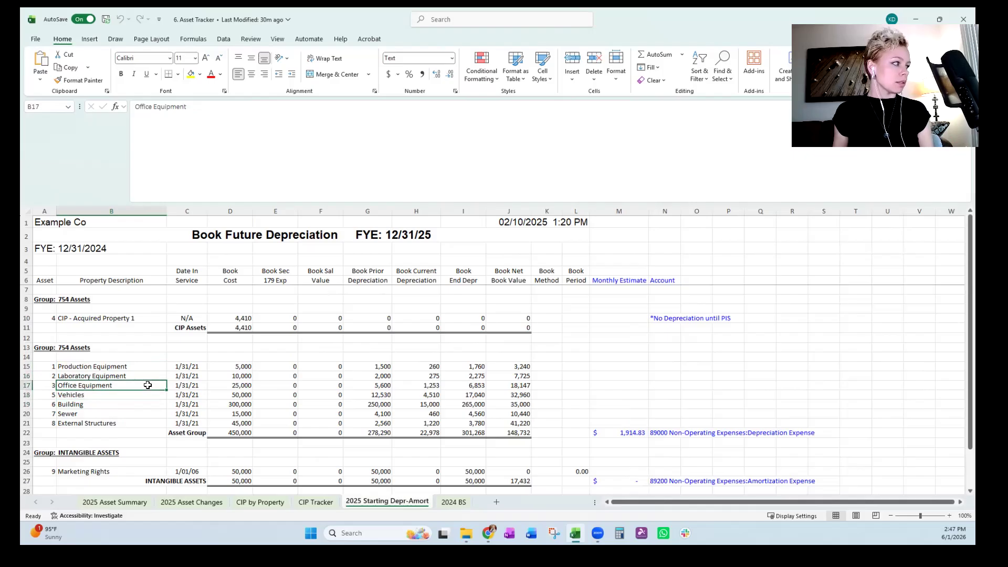
Review the depreciable assets' cost and depreciation columns, and the CIP - Acquired Property 1 row with its date in service.
drag(143, 365, 148, 424)
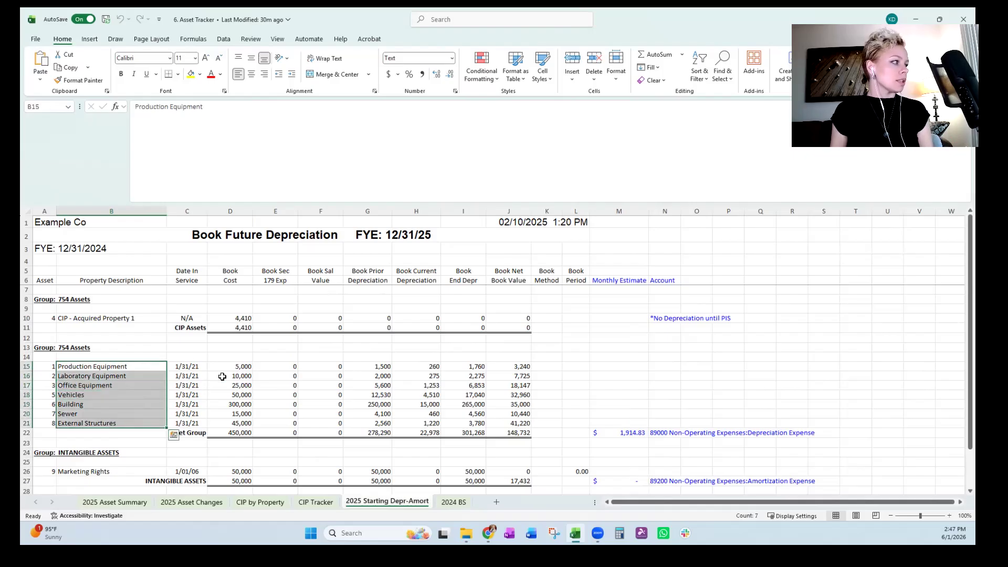
click(222, 376)
click(276, 320)
click(329, 319)
click(364, 374)
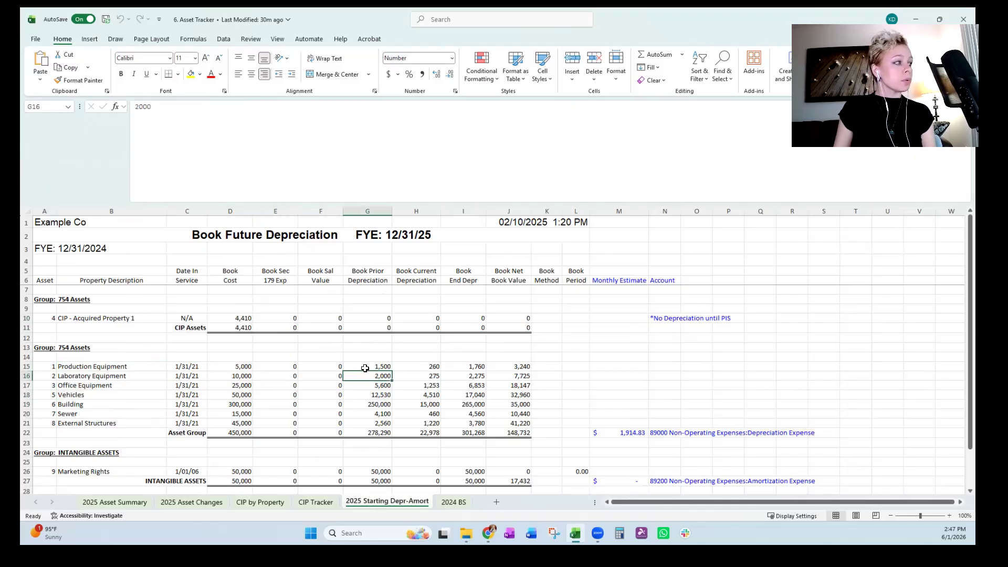
click(27, 319)
click(434, 386)
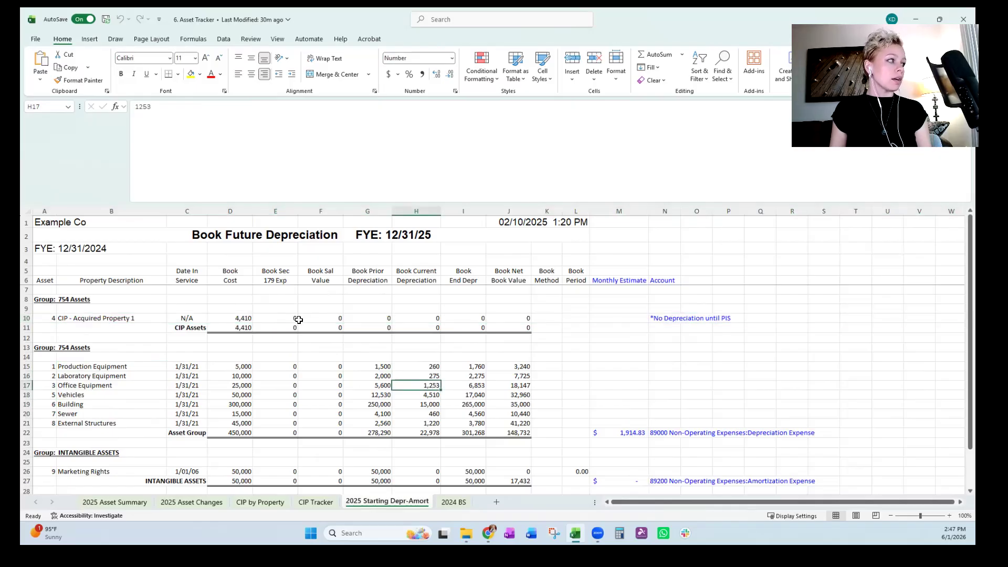
click(26, 318)
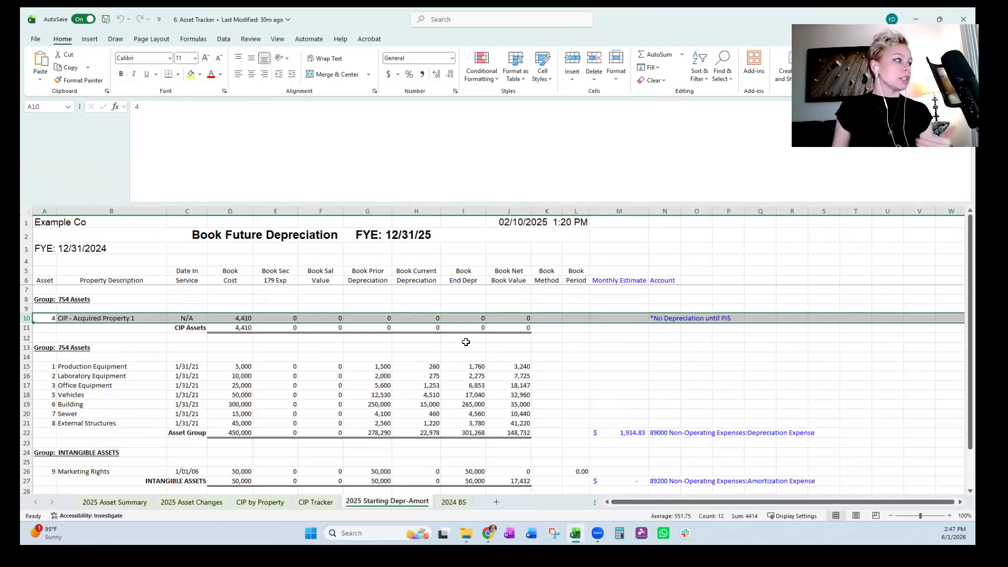
click(196, 320)
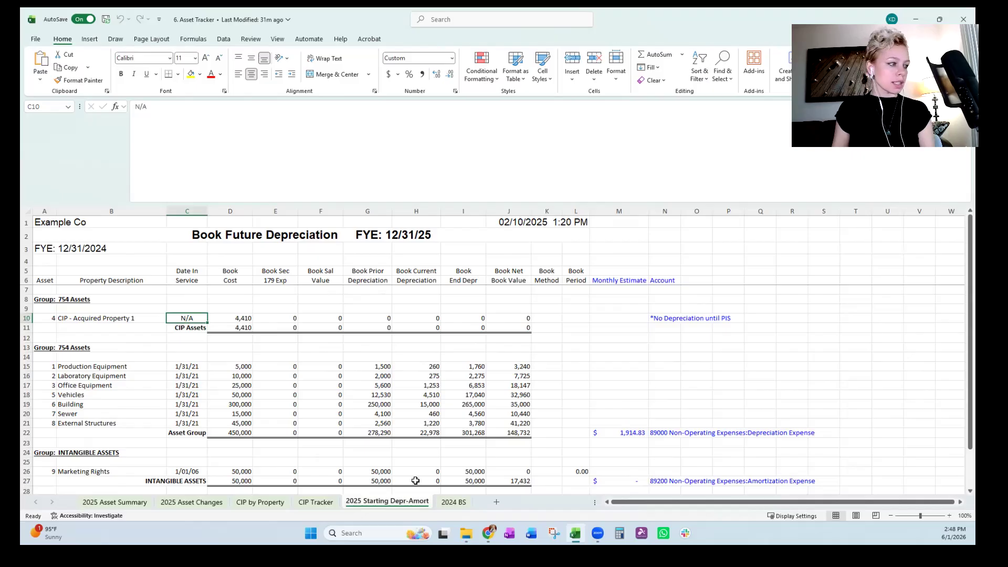
Review on the 2025 Asset Summary sheet how the tangible assets' beginning balances and additions/changes feed the 2025 ending balances.
click(98, 502)
click(185, 446)
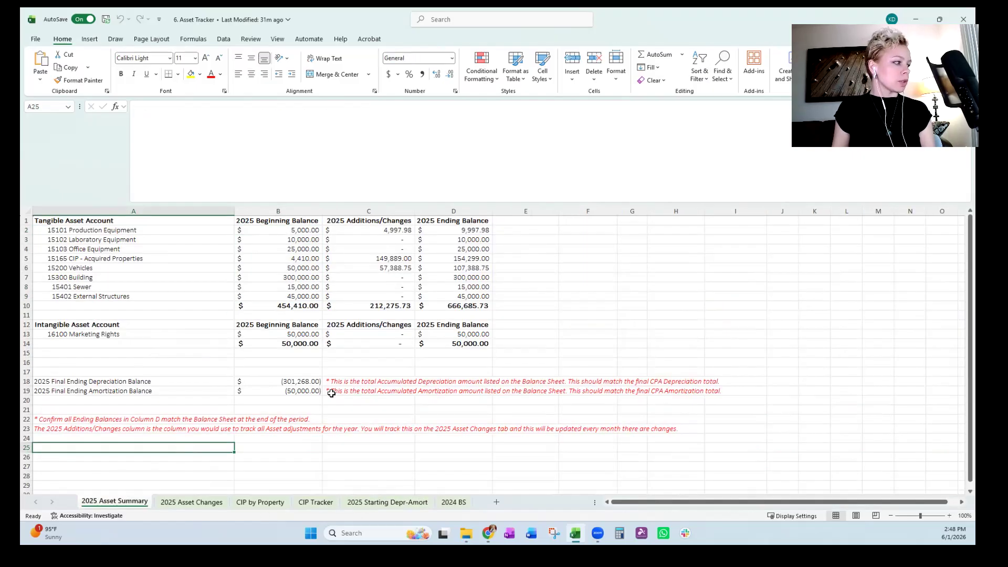
drag(302, 231, 297, 296)
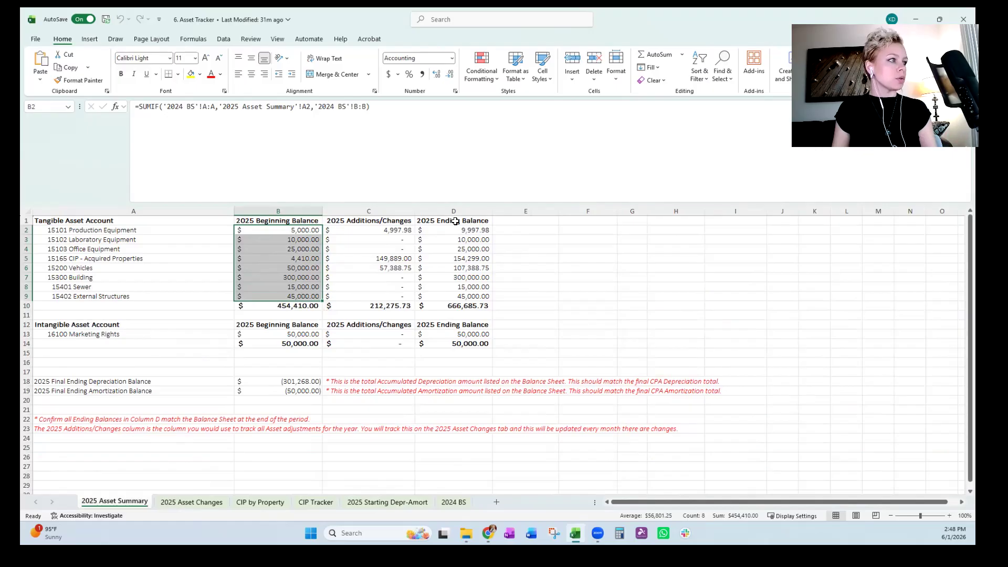
drag(399, 231, 405, 293)
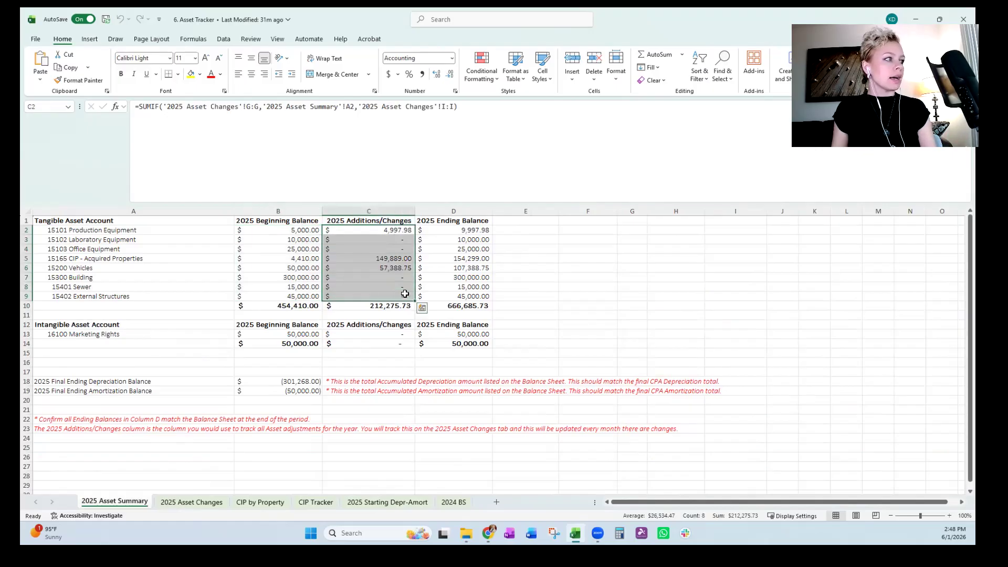
click(461, 257)
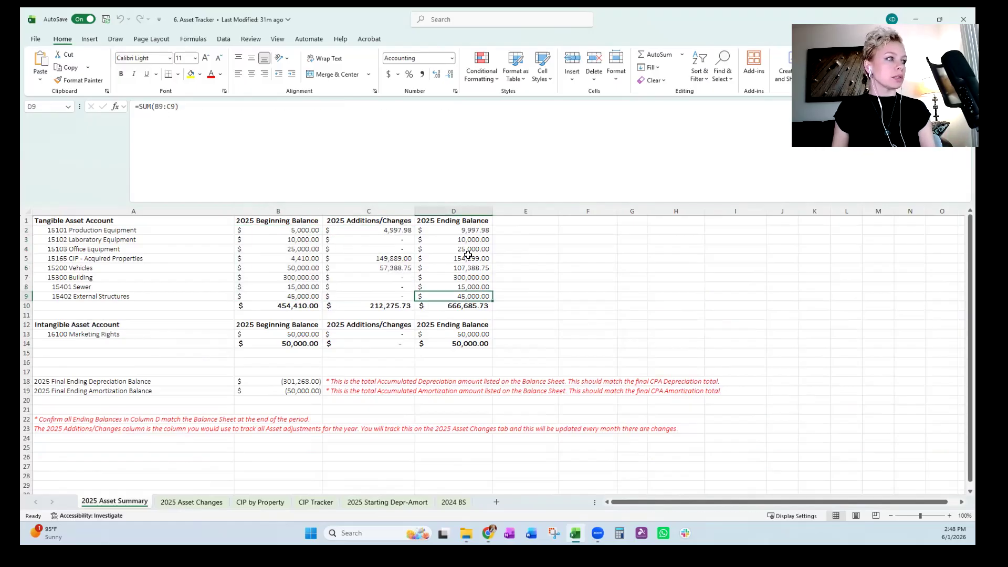
drag(460, 230, 464, 293)
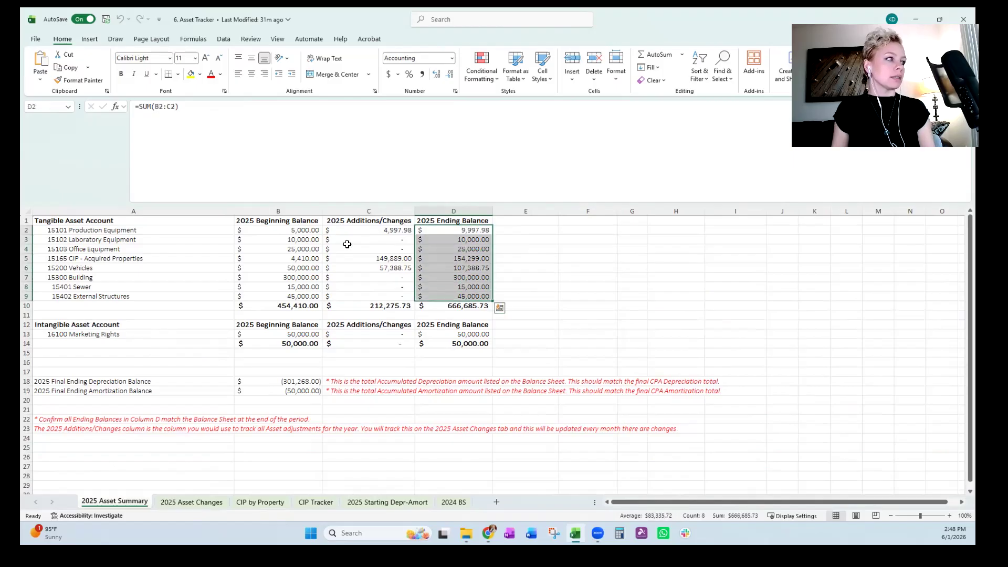
drag(317, 231, 355, 230)
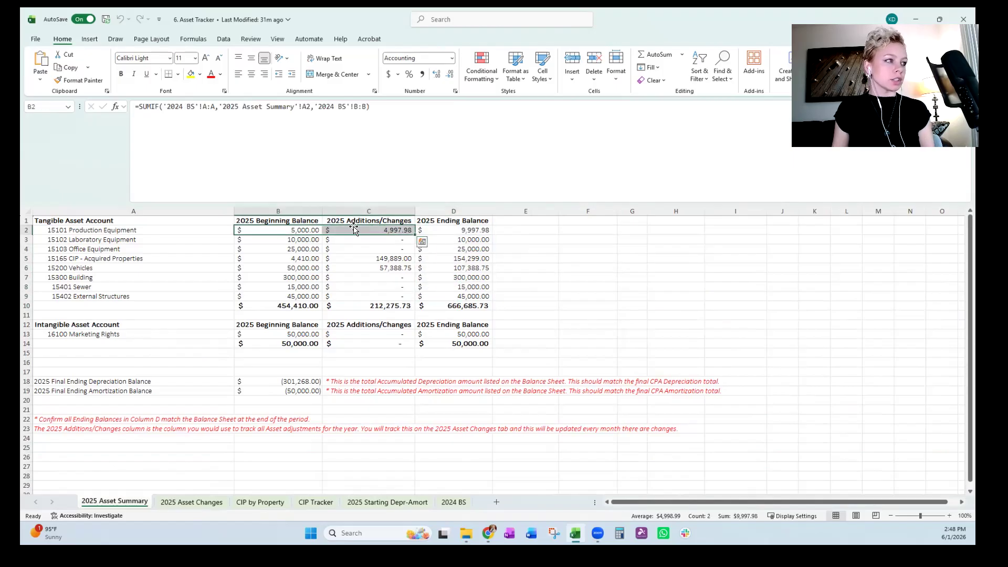
click(471, 232)
drag(471, 231, 471, 295)
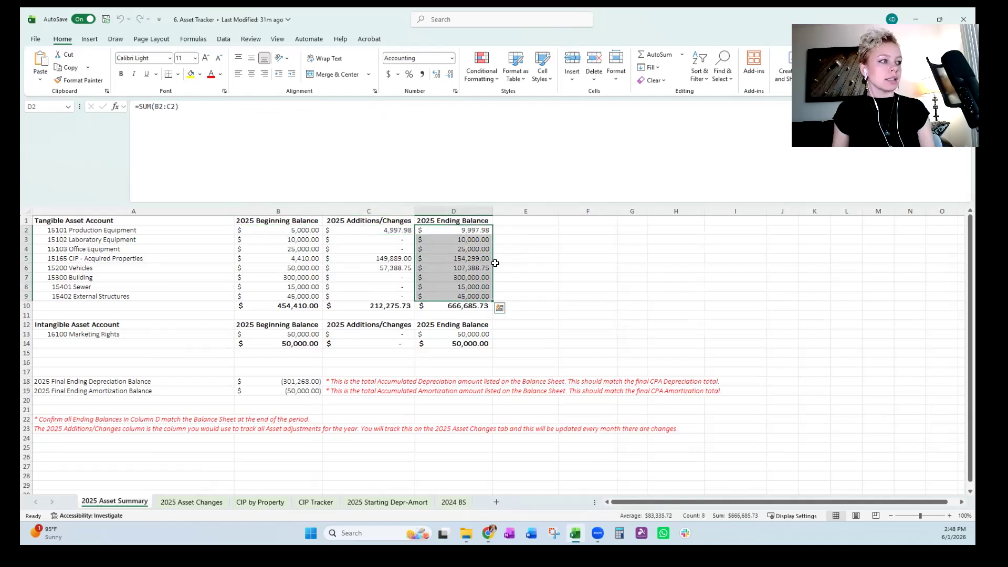
click(485, 277)
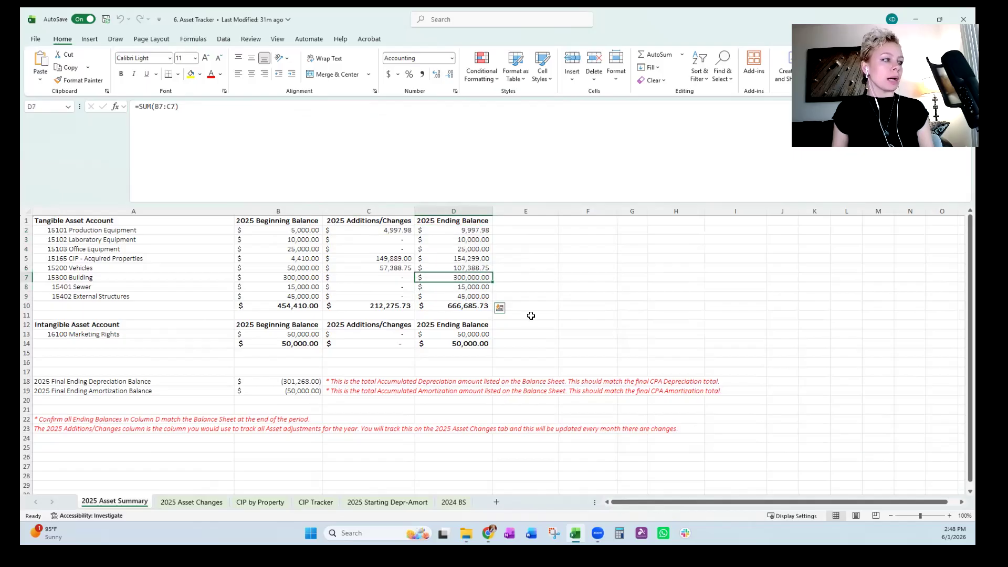
click(523, 303)
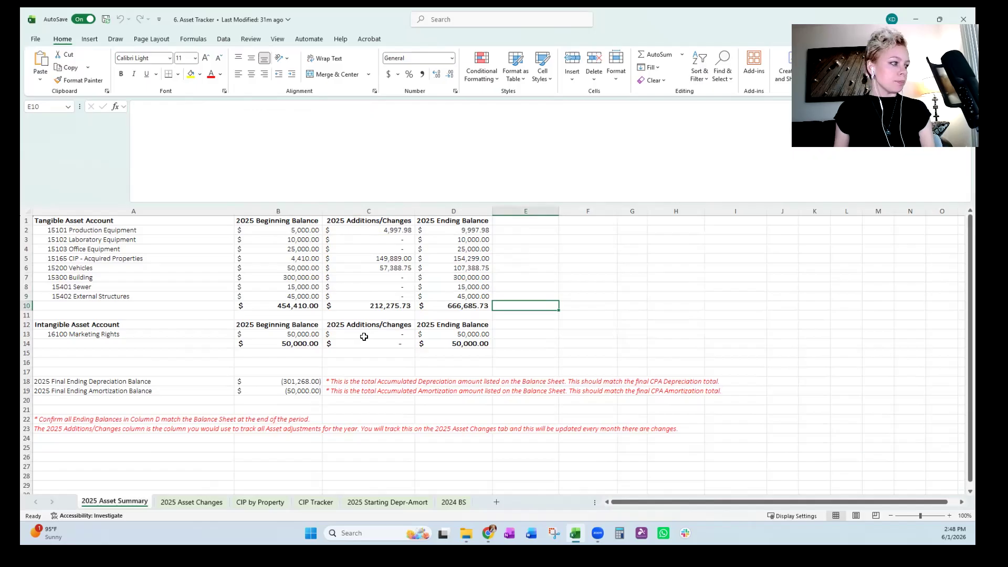
Examine the 2025 Asset Changes sheet's transaction columns, including the production equipment bill's number and memo/description.
click(192, 502)
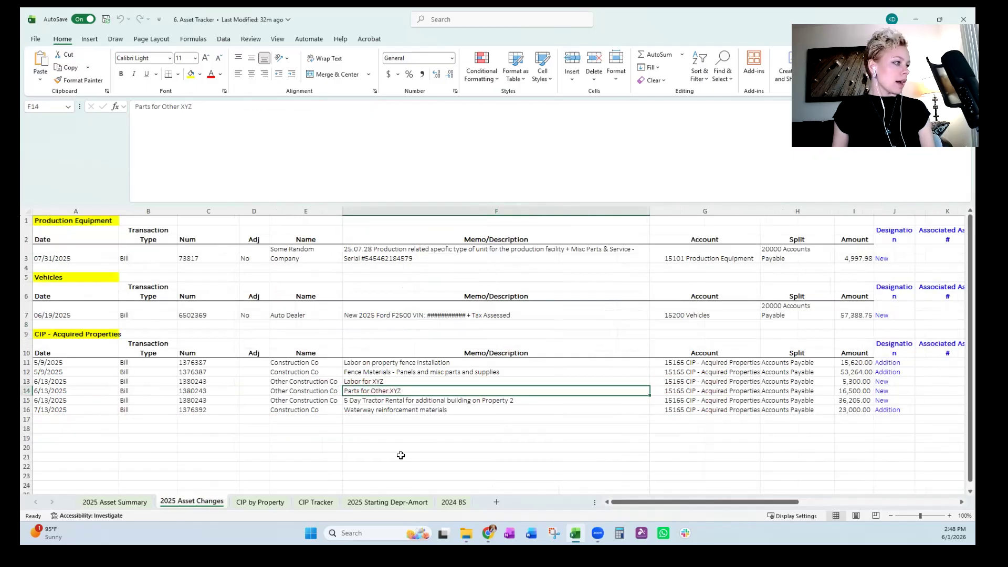
click(407, 350)
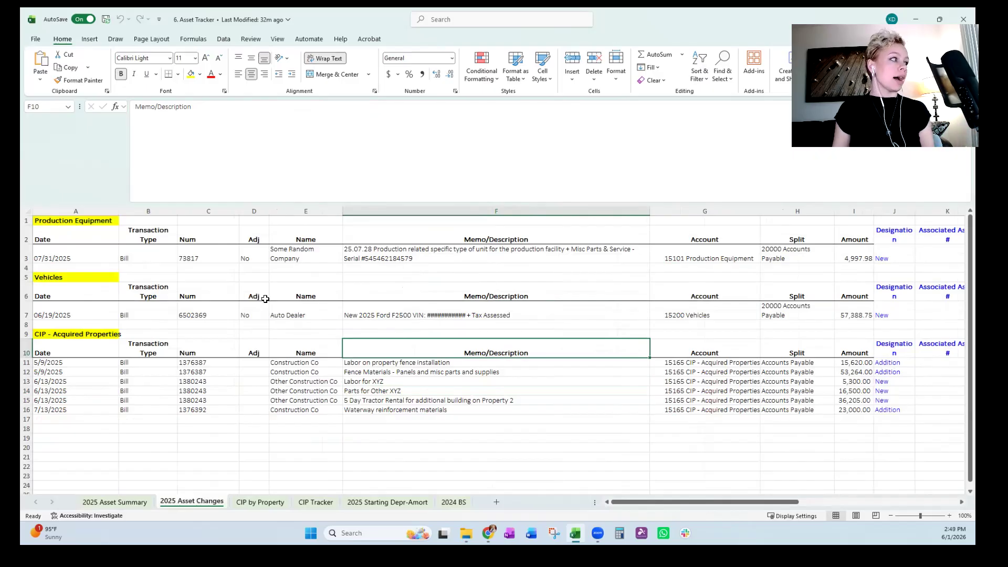
click(149, 211)
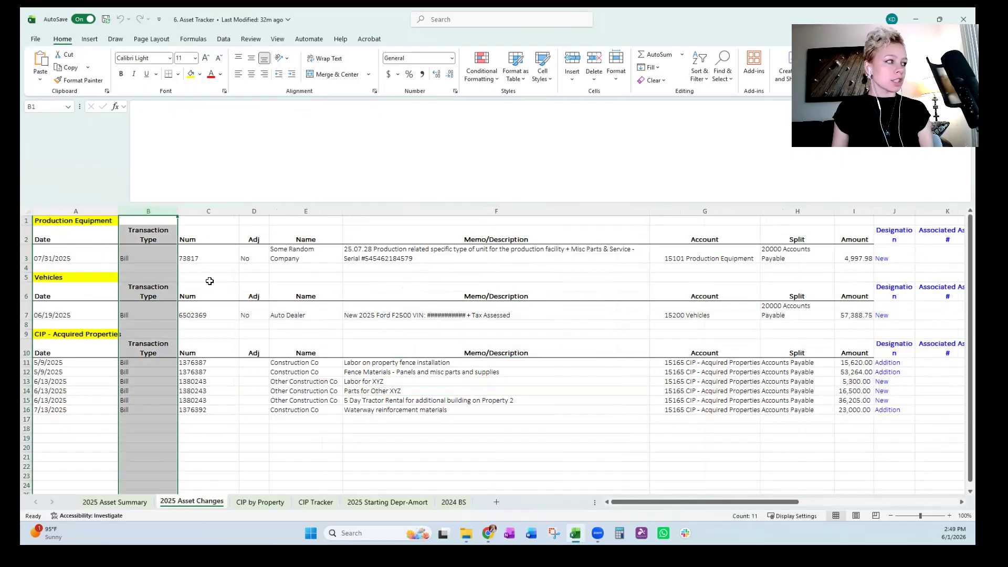
click(207, 254)
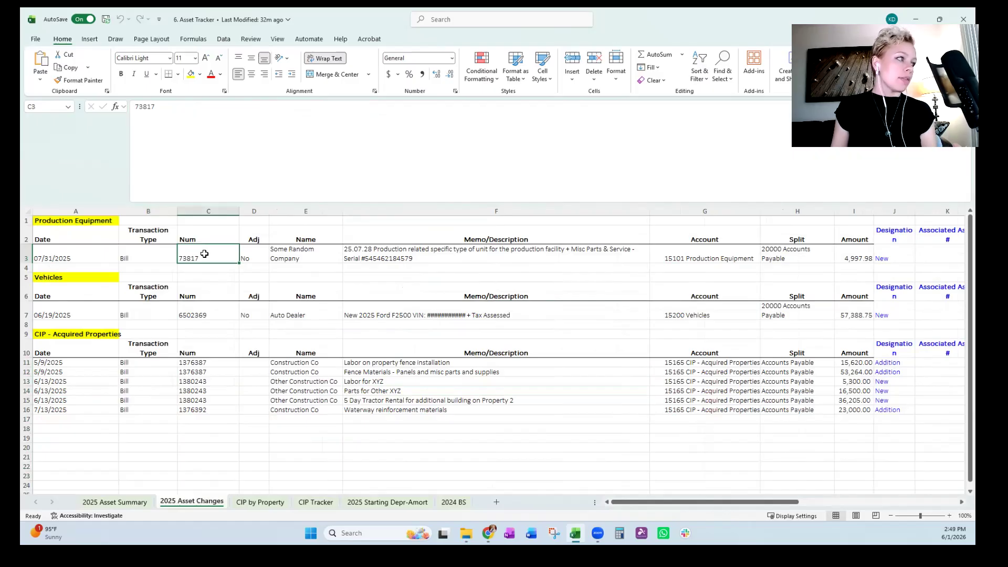
click(363, 258)
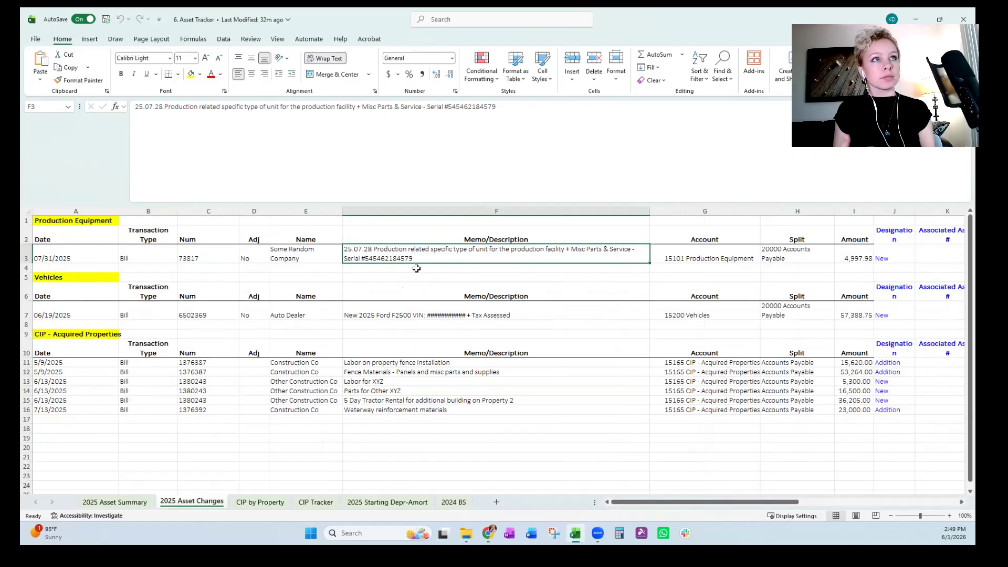
Review the 2025 Asset Changes sheet's account, split and amount columns and its Production Equipment, Vehicles and CIP - Acquired Properties sections.
key(Right)
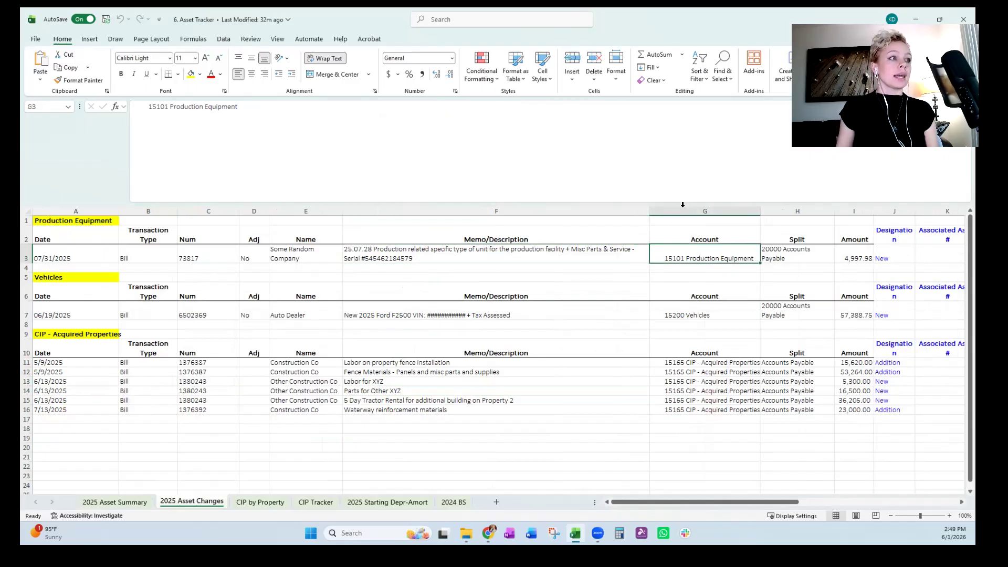
click(683, 204)
click(82, 220)
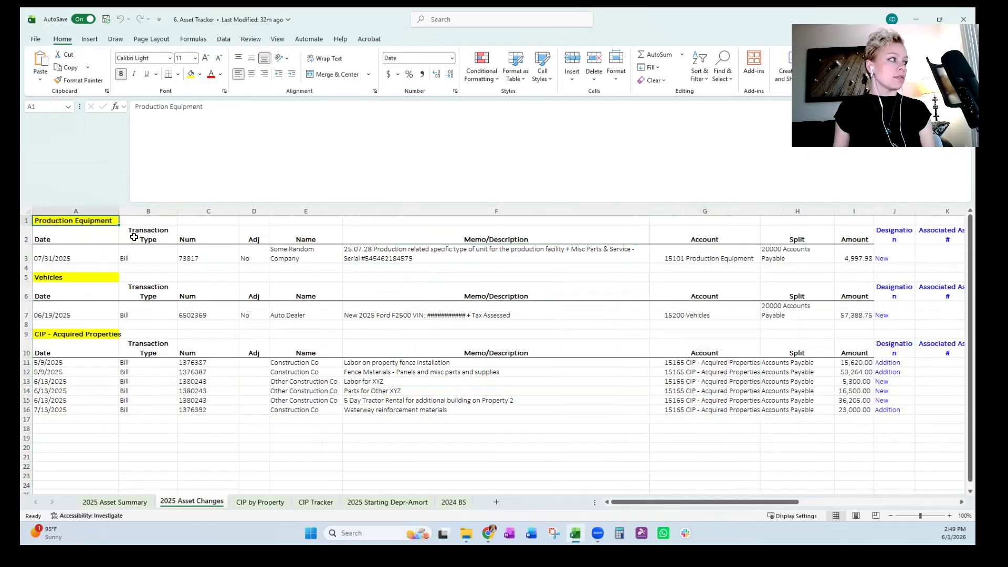
click(107, 275)
click(102, 333)
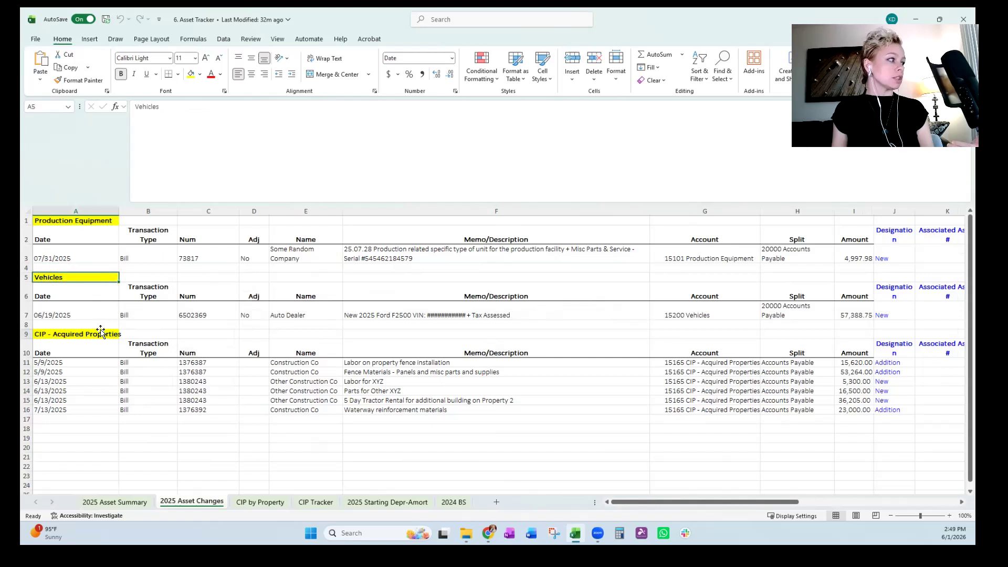
click(603, 312)
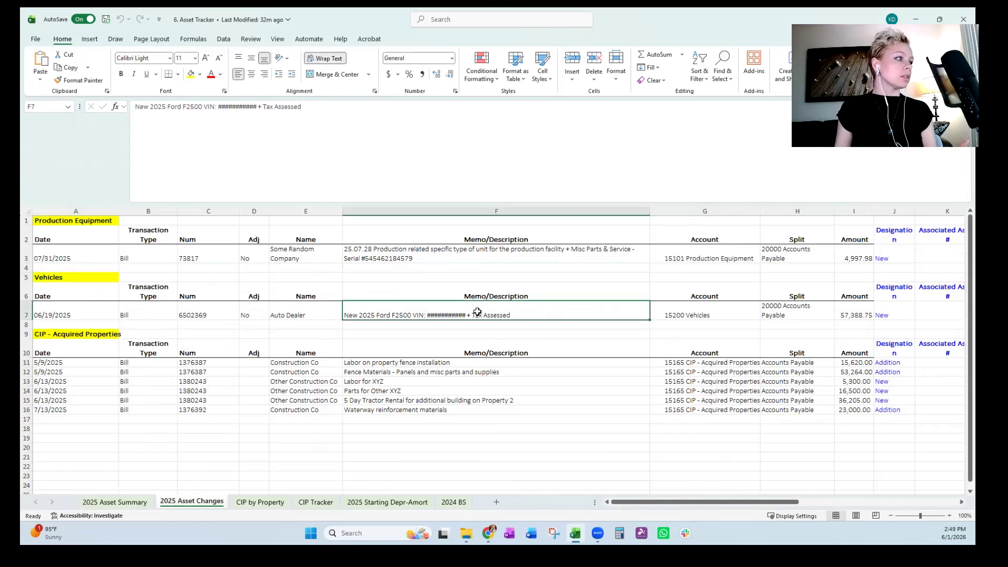
click(736, 211)
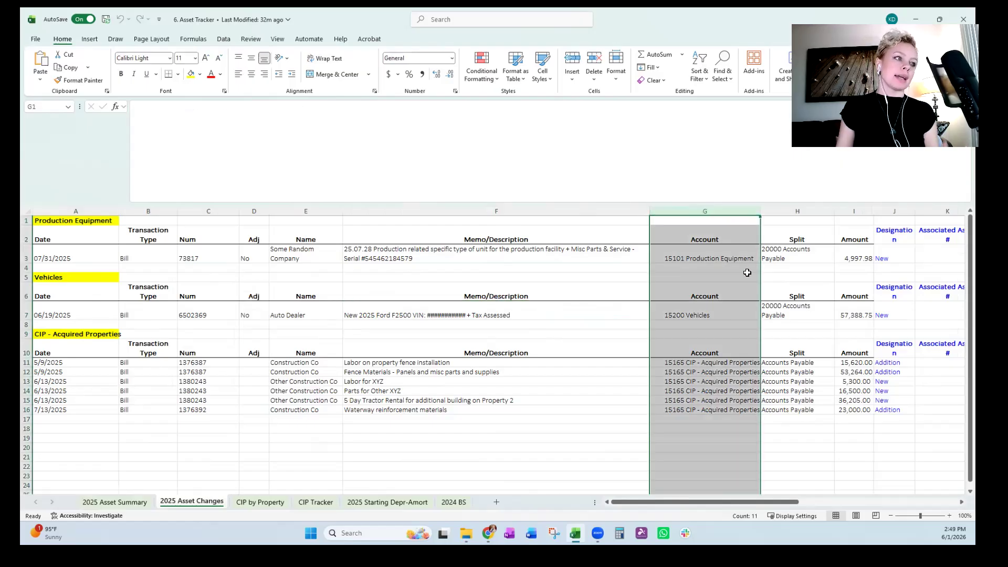
click(801, 334)
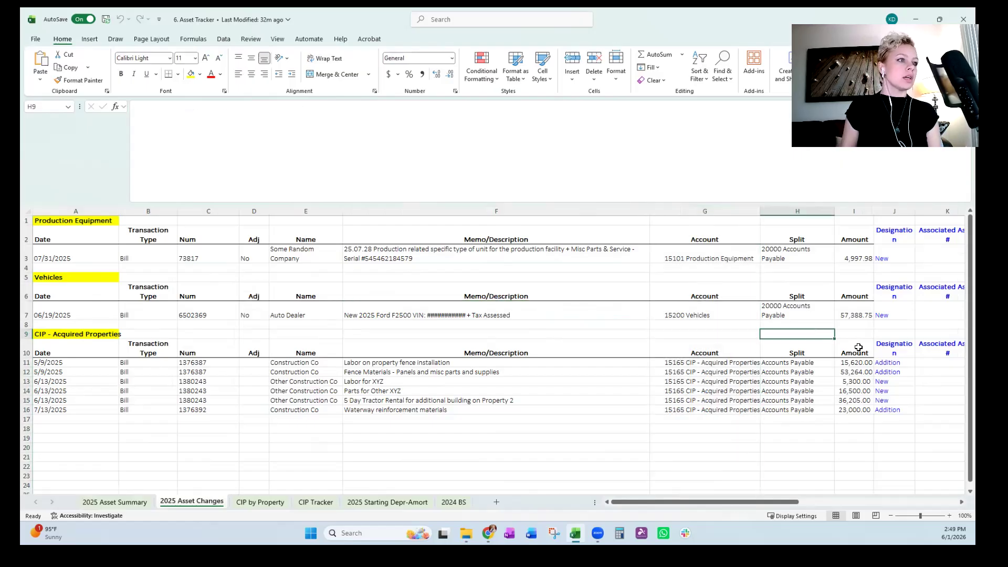
key(Up)
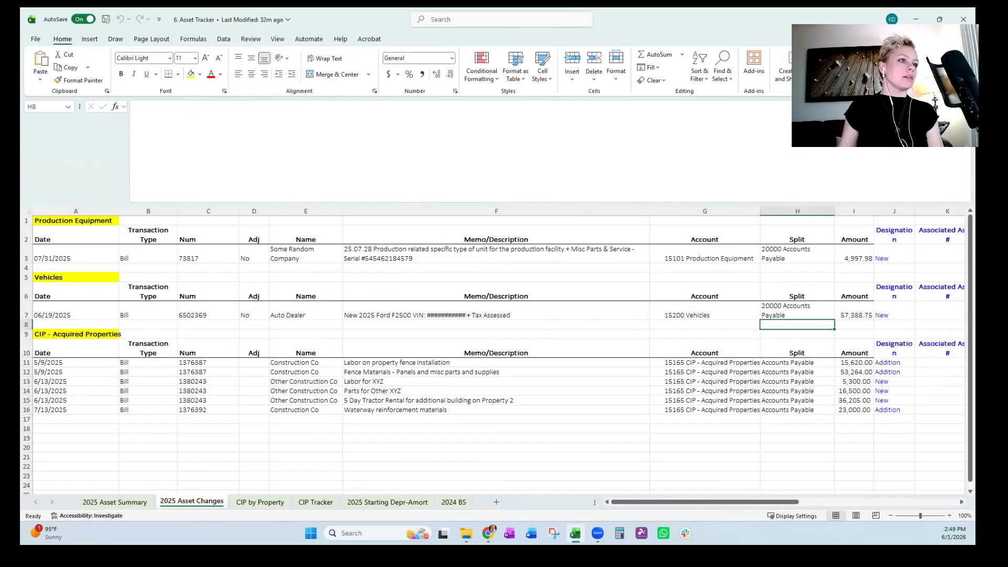
click(869, 211)
Widen the Designation and Associated Asset # columns so each heading fits on one line.
click(896, 261)
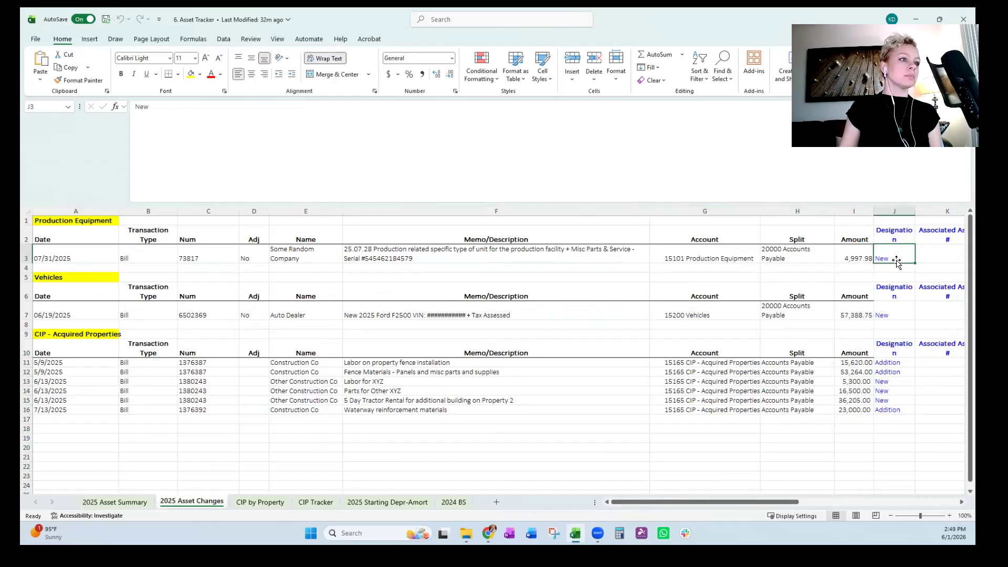
scroll(899, 261, right, 2)
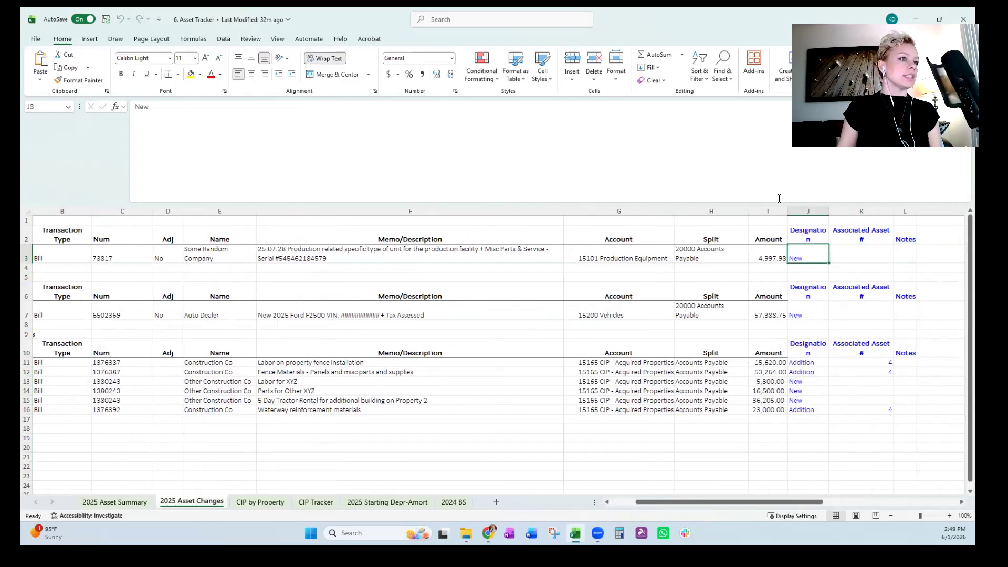
drag(830, 211, 842, 211)
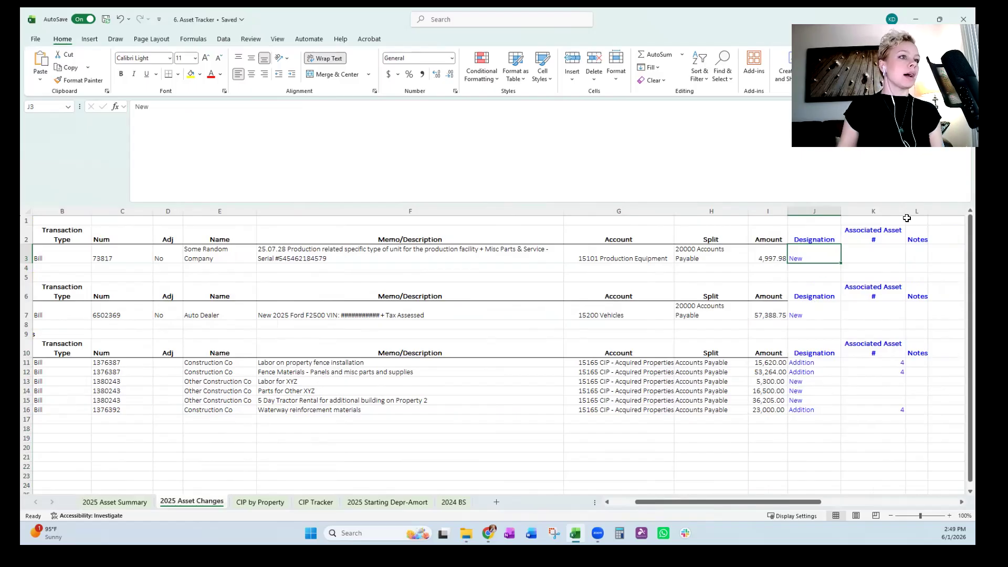
drag(924, 213, 923, 212)
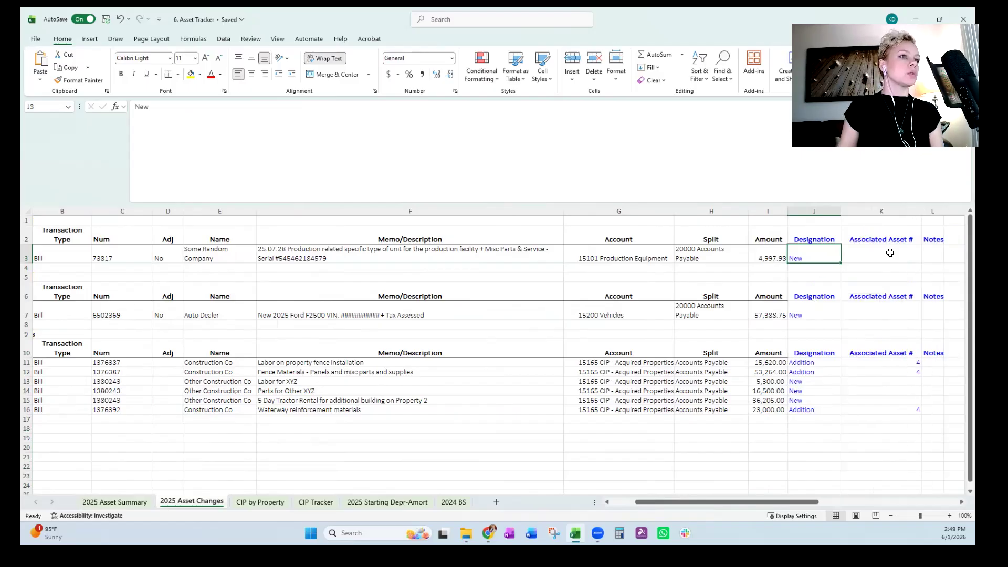
Compare the Associated Asset # column with the asset numbers listed on the 2025 Starting Depr-Amort sheet.
click(892, 235)
click(903, 209)
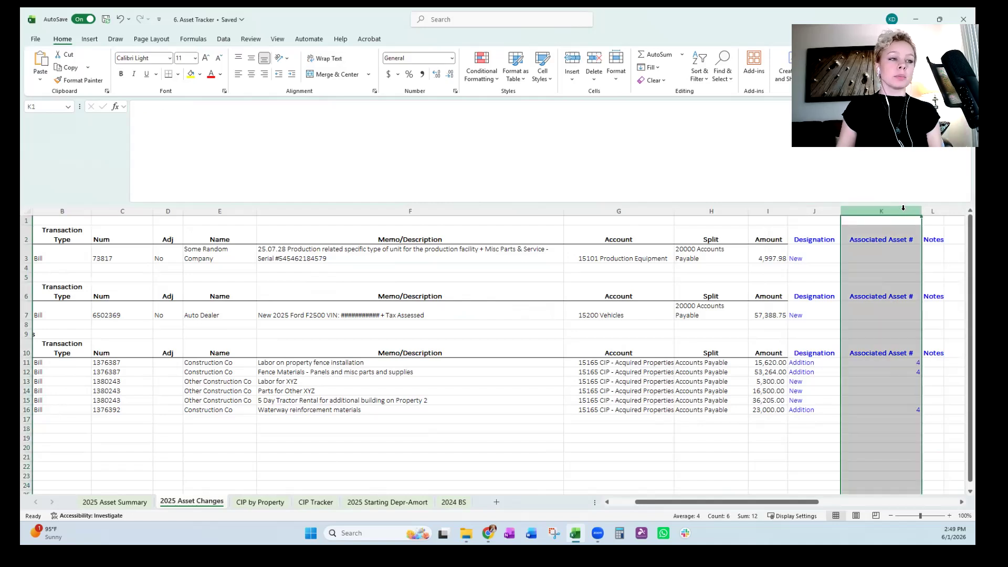
click(887, 257)
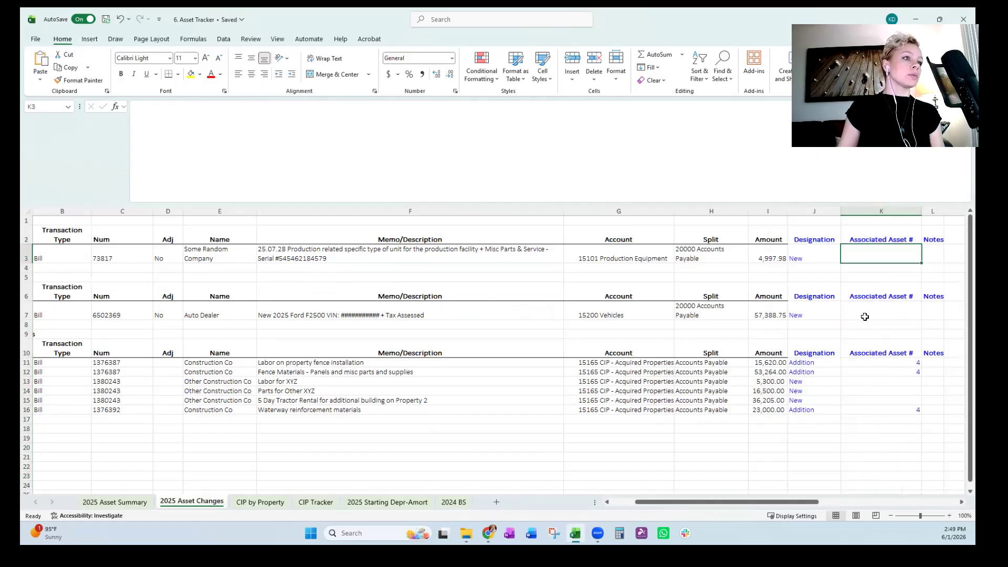
click(388, 502)
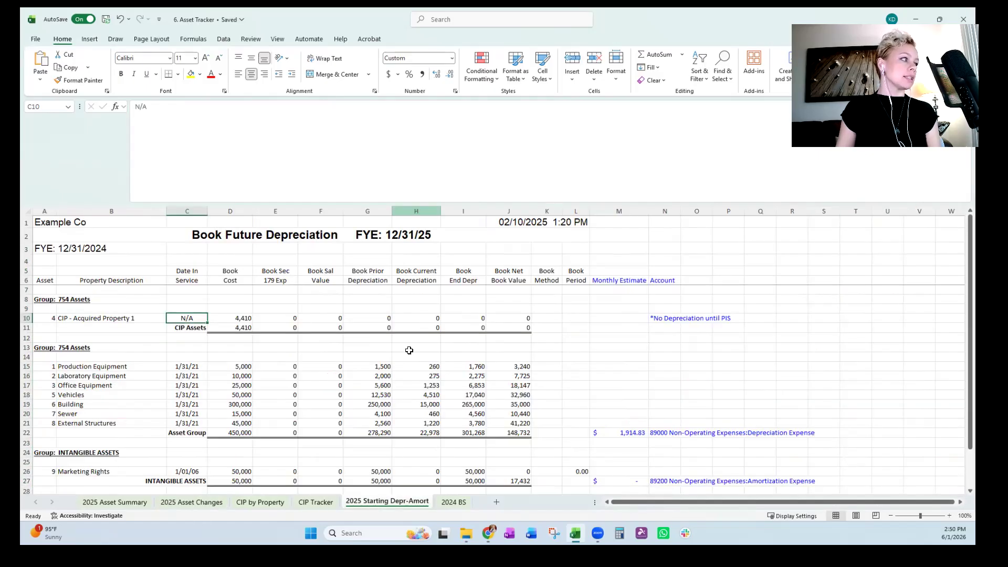
click(80, 370)
drag(38, 360, 39, 425)
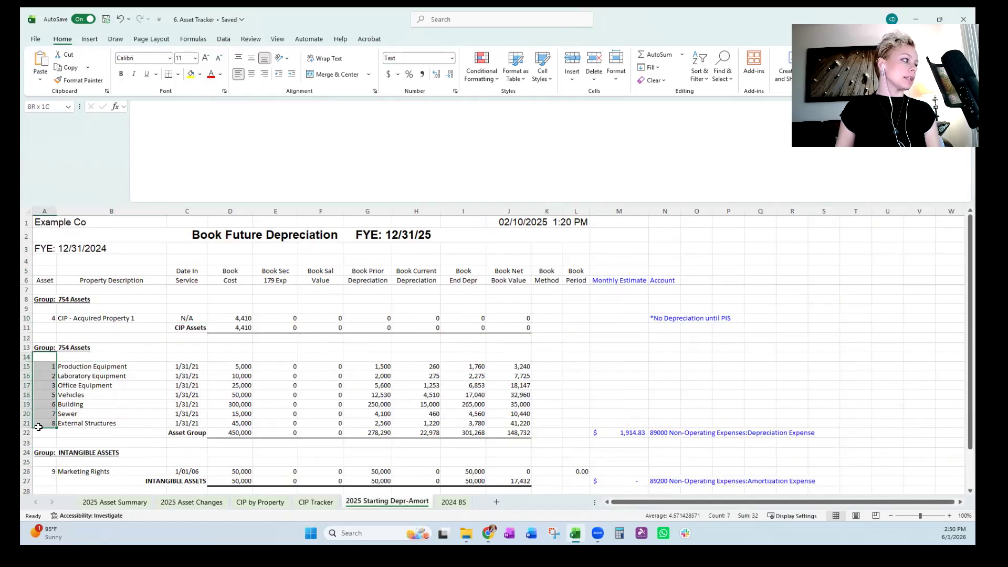
click(132, 405)
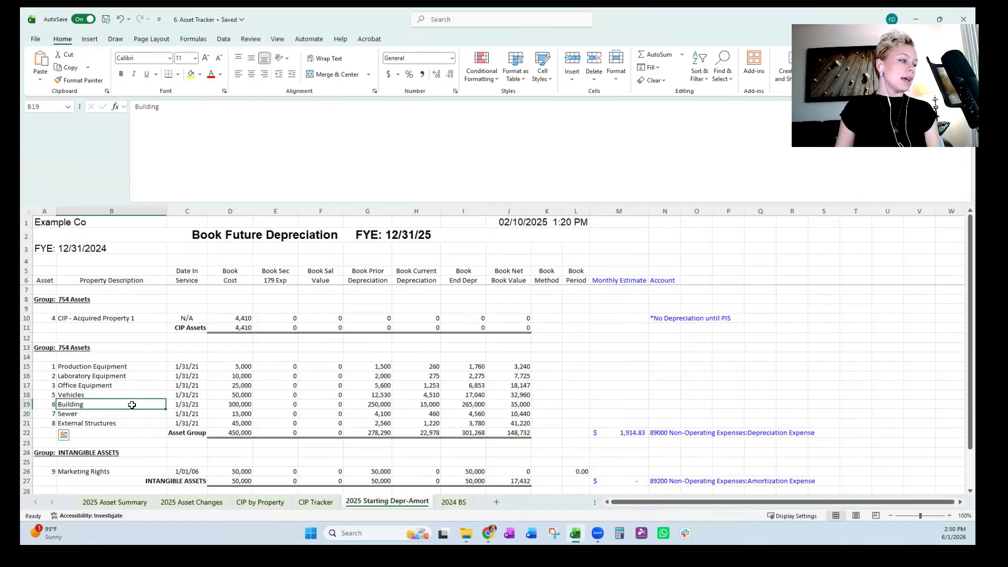
Examine the associated asset and notes columns on the 2025 Asset Changes sheet, along with the CIP rows' amounts and descriptions.
click(198, 502)
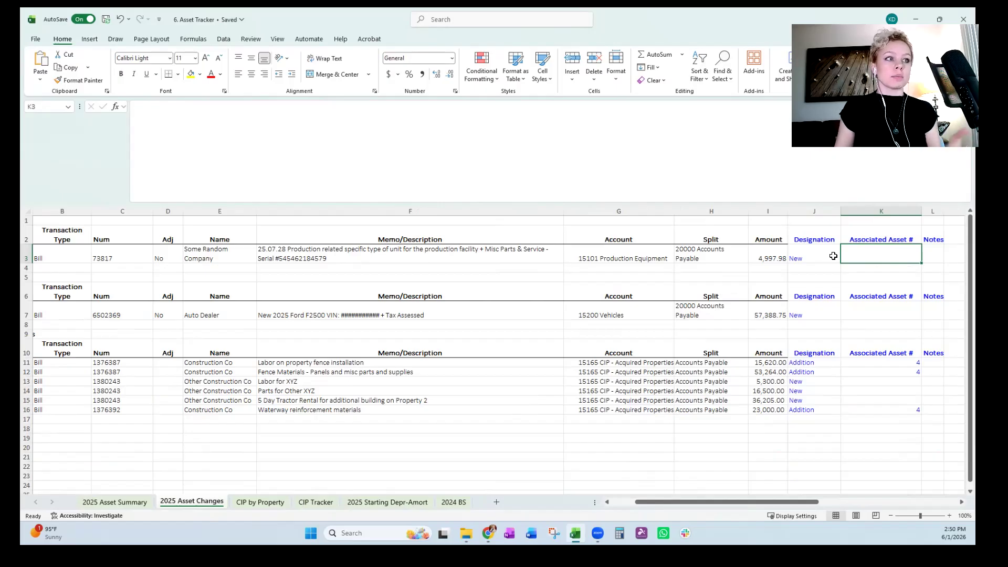
click(870, 326)
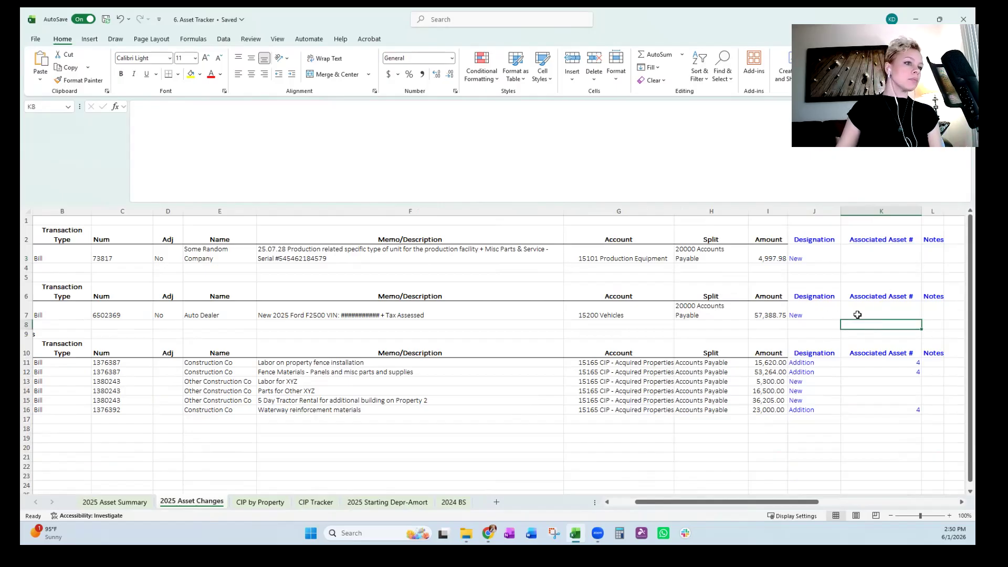
click(943, 211)
click(755, 362)
click(770, 391)
click(486, 391)
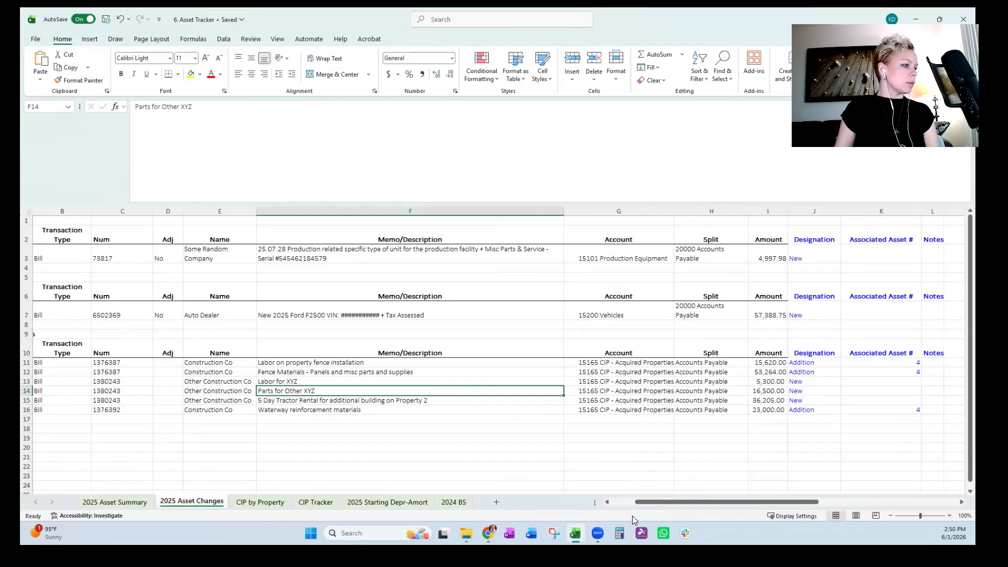
Widen the Date column so the CIP - Acquired Properties heading fits within its highlighted cell.
drag(648, 502, 587, 498)
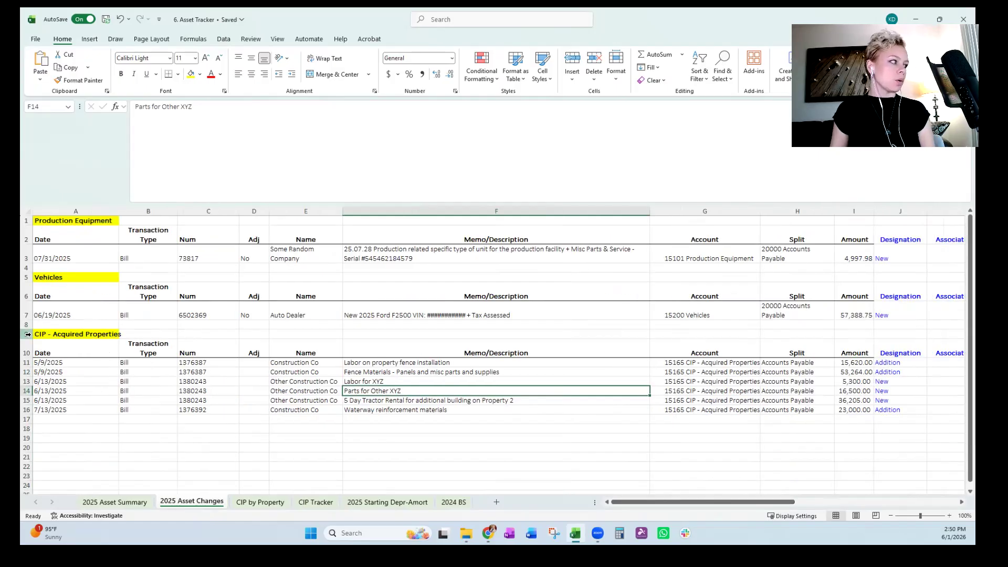
click(105, 336)
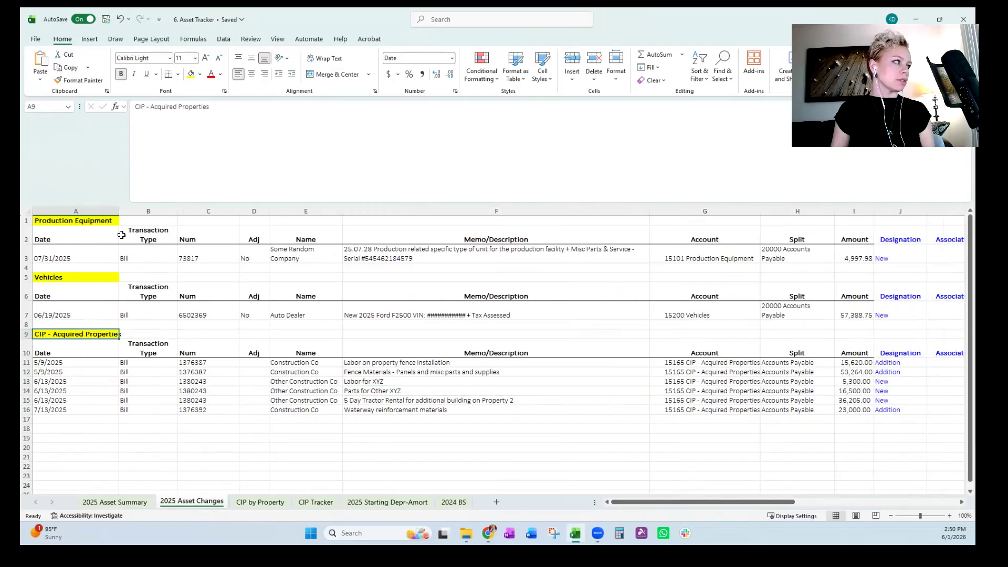
drag(120, 209, 136, 209)
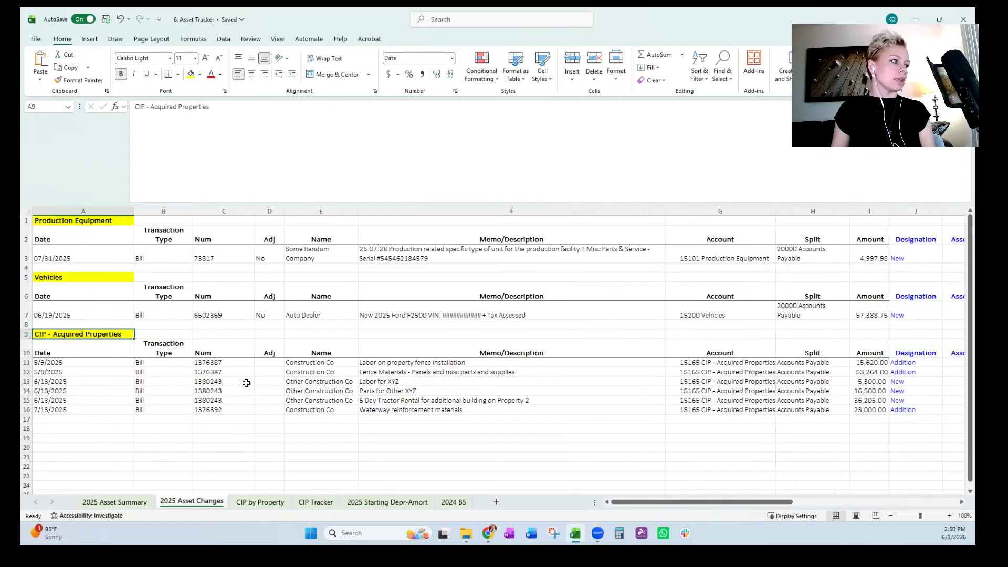
Review the CIP - Acquired Properties transactions' vendor names, dates, memo descriptions and account.
click(295, 372)
click(418, 372)
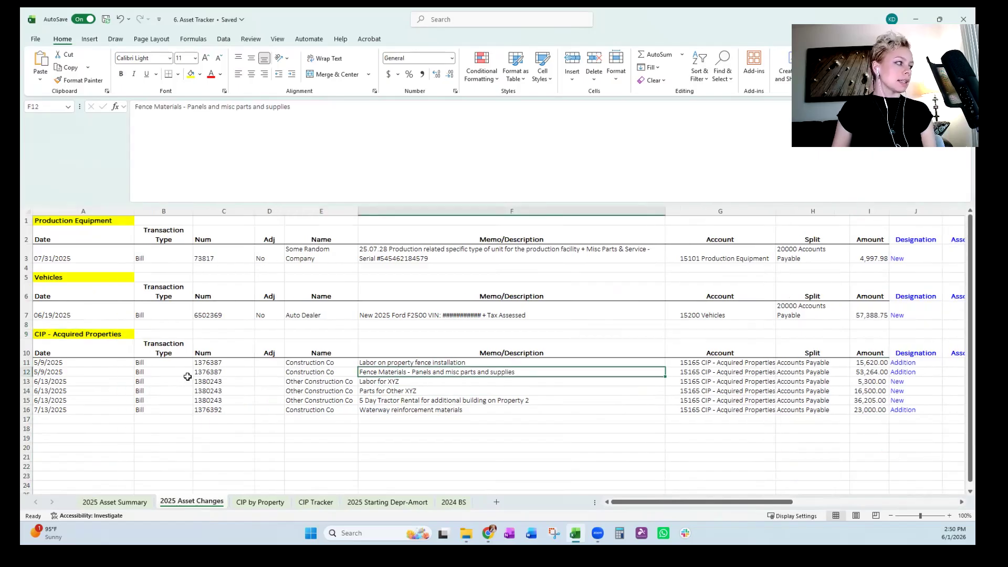
drag(79, 372, 80, 409)
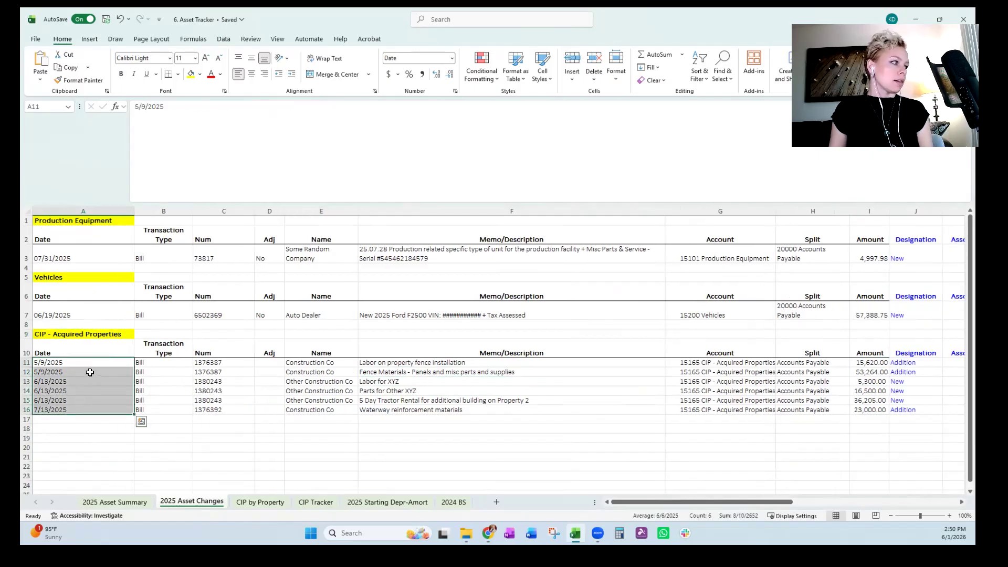
click(86, 373)
drag(451, 374, 456, 419)
click(420, 401)
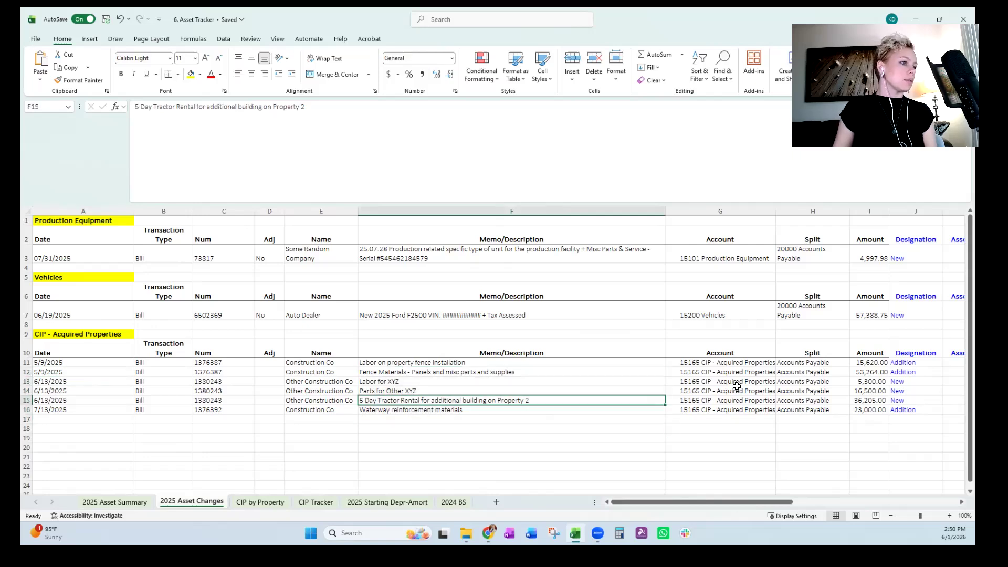
click(736, 388)
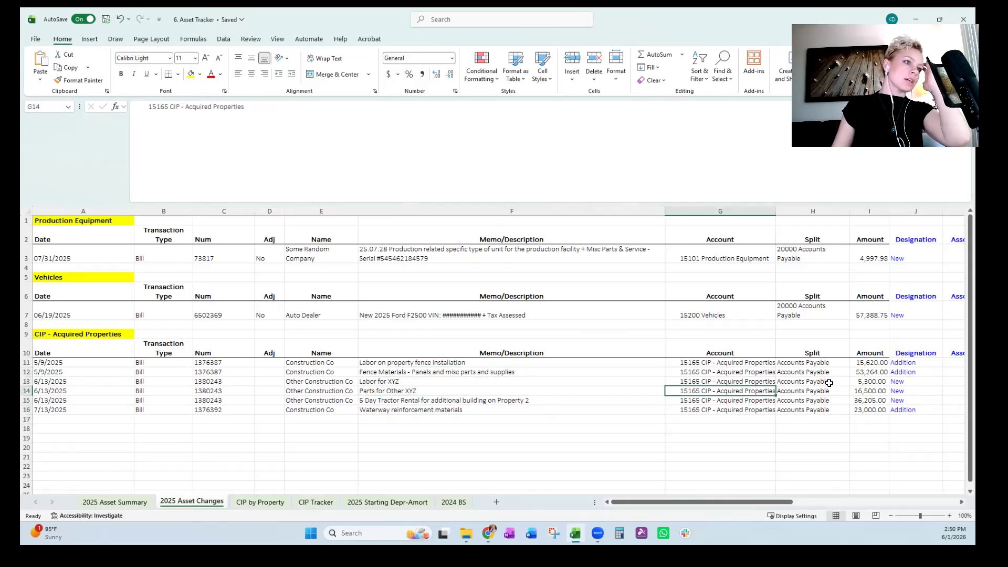
Compare the CIP rows designated New with those designated Addition, and check the additions' associated asset numbers.
drag(902, 382, 900, 402)
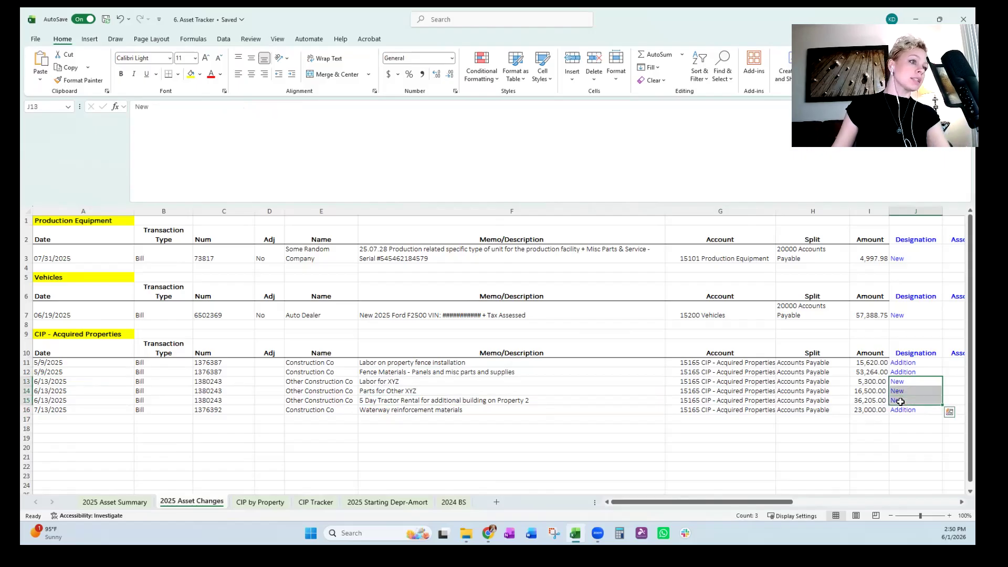
drag(899, 362, 899, 373)
click(899, 415)
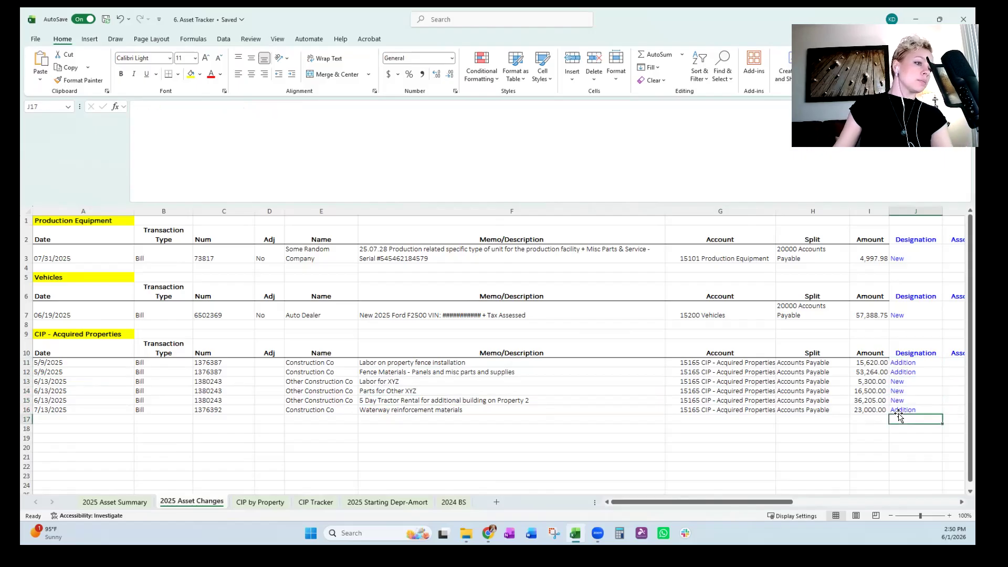
click(900, 410)
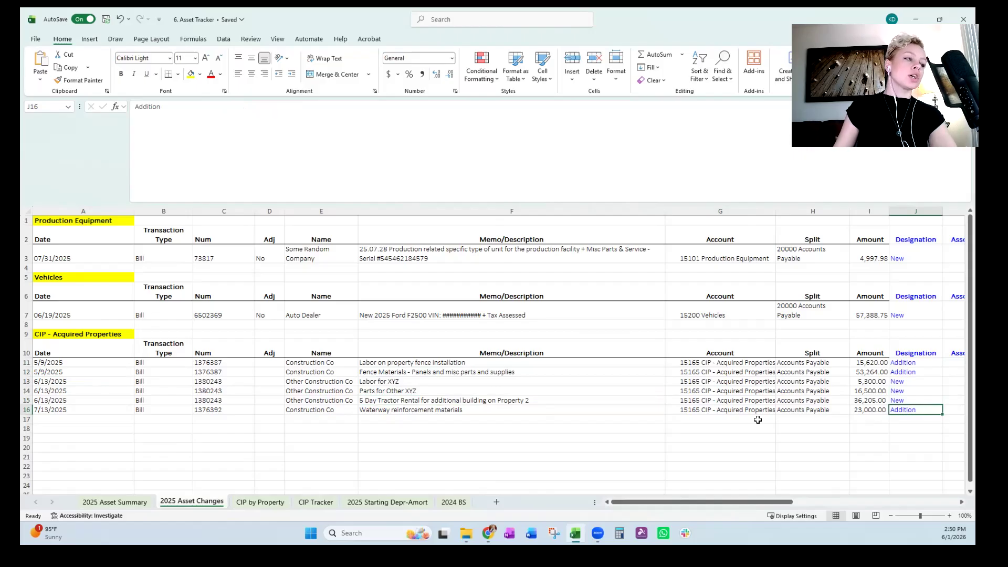
key(Right)
key(Up)
key(Up)
key(Up)
key(Up)
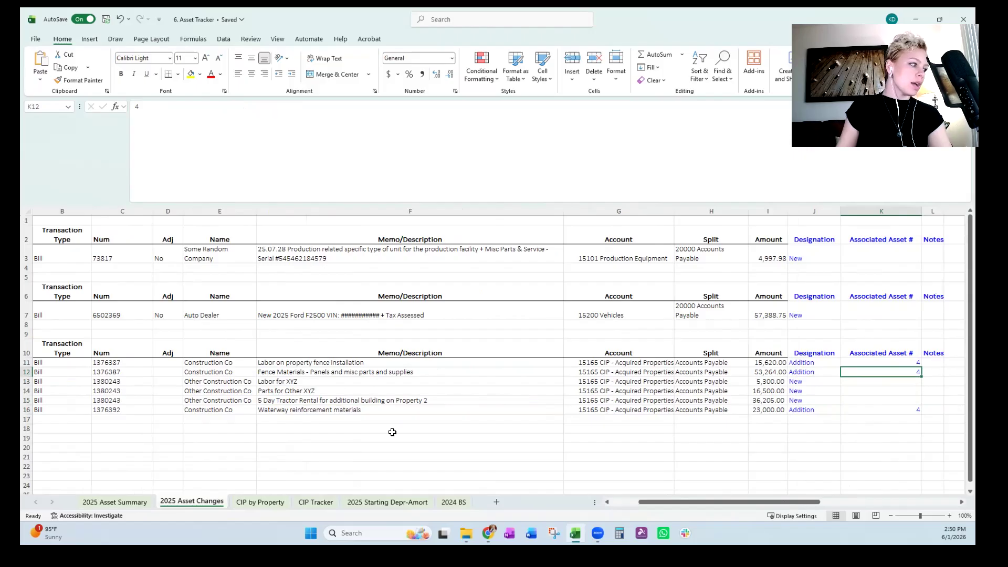
Look up asset 4, CIP - Acquired Property 1, on the 2025 Starting Depr-Amort sheet.
click(381, 503)
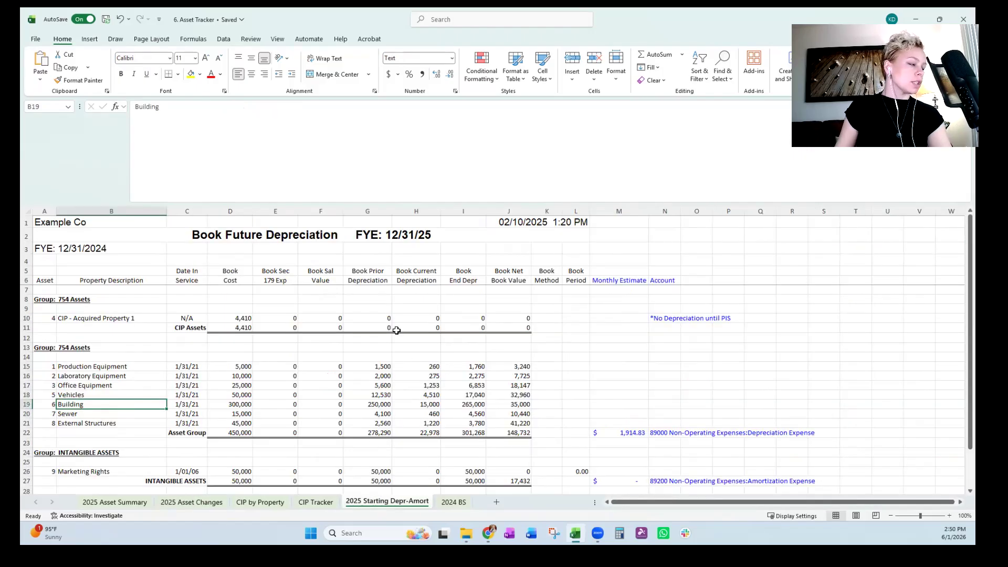
click(94, 318)
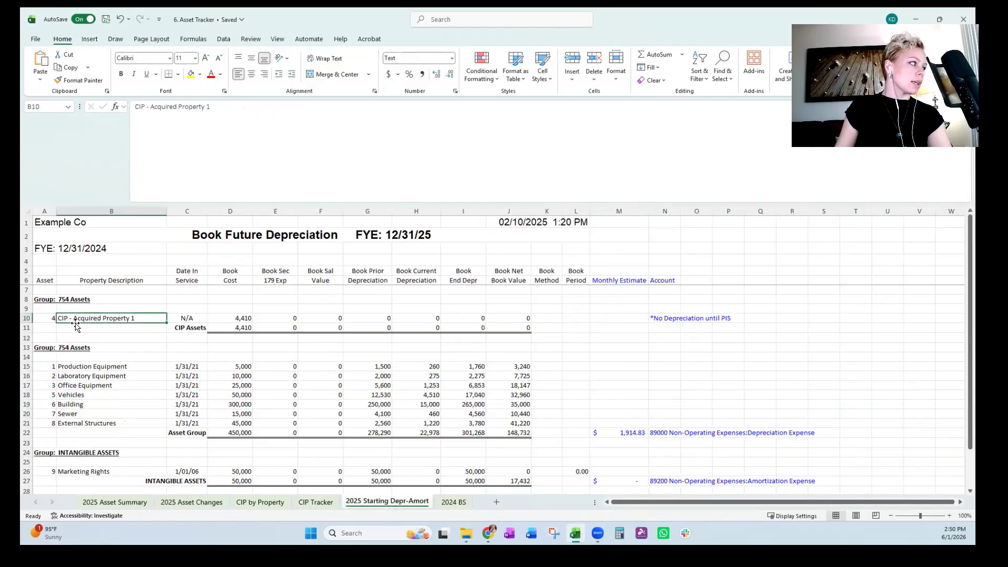
click(25, 320)
click(229, 414)
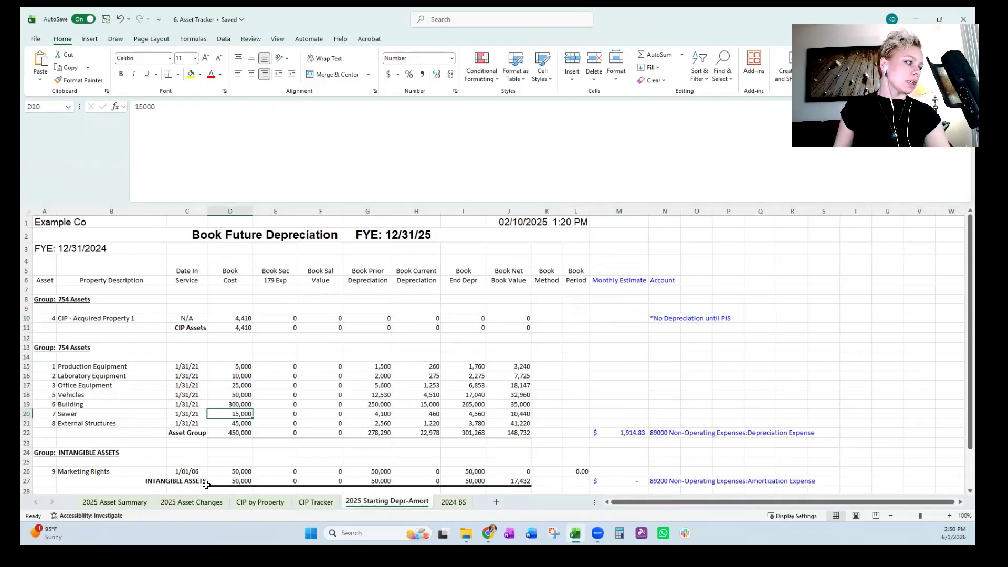
View the CIP by Property and CIP Tracker sheets briefly, and return to the 2025 Asset Changes sheet.
click(257, 503)
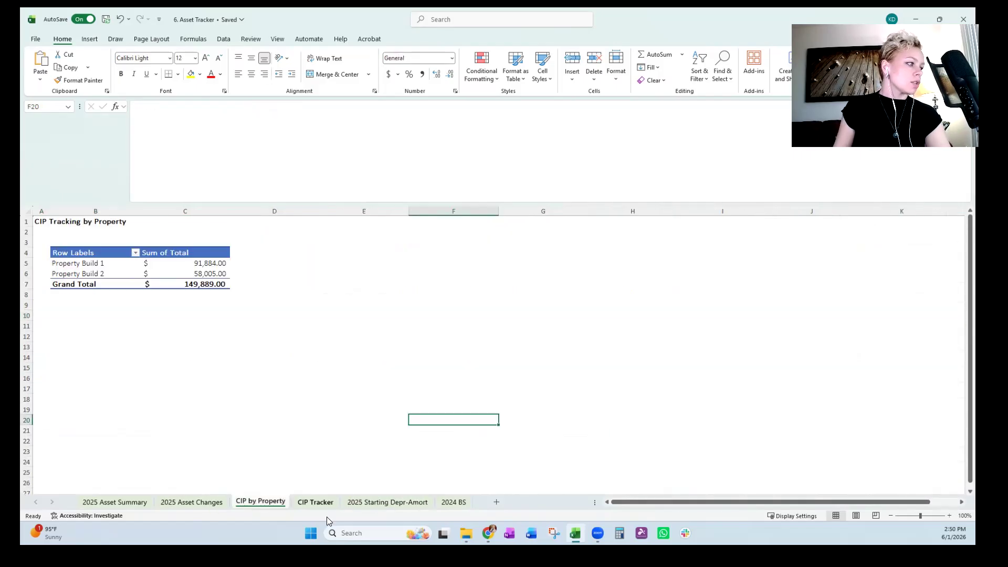
click(316, 502)
click(192, 502)
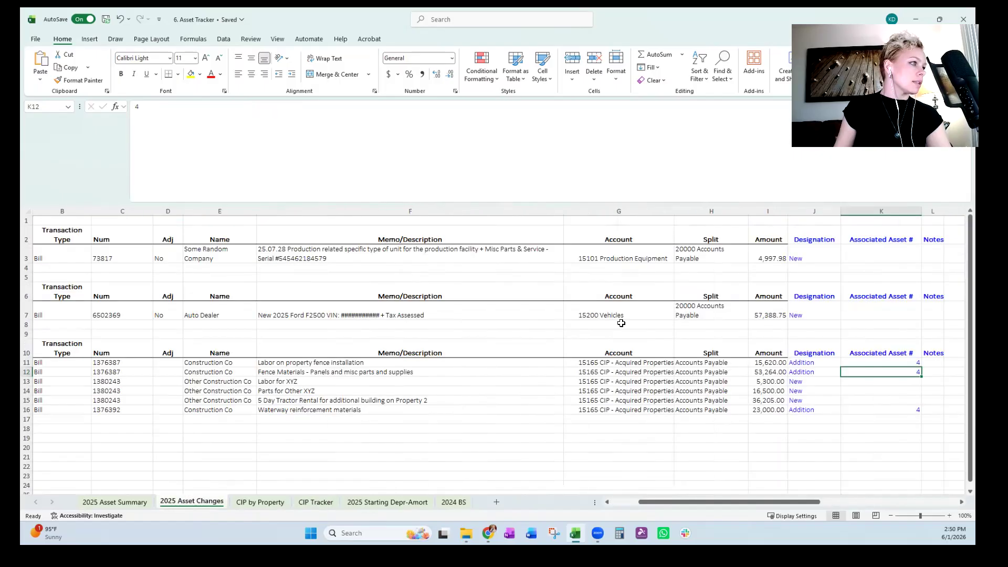
Review the CIP memo descriptions on 2025 Asset Changes and the Labor and Equipment/Supplies descriptions on the CIP Tracker sheet.
drag(302, 363, 315, 422)
click(385, 408)
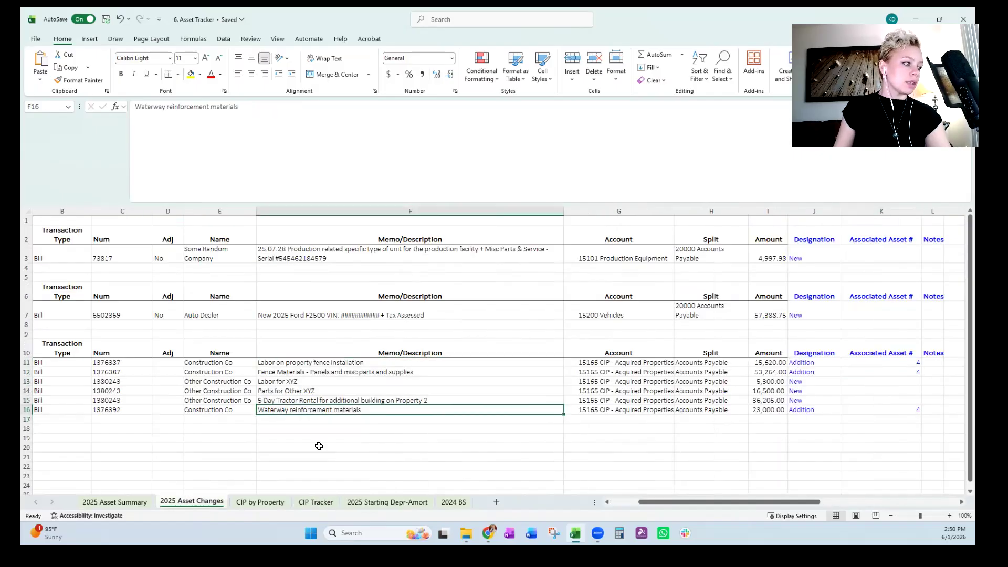
click(309, 503)
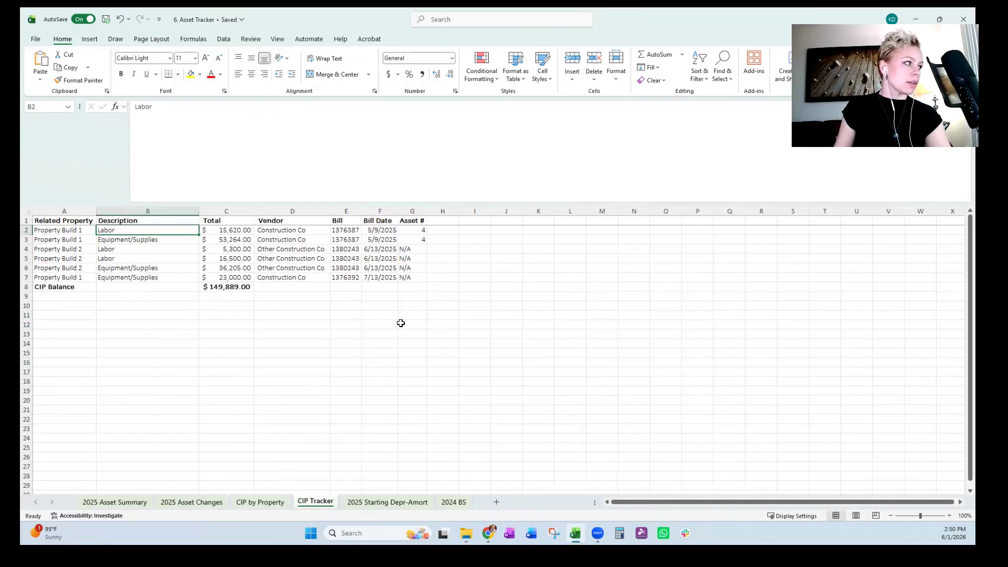
click(381, 349)
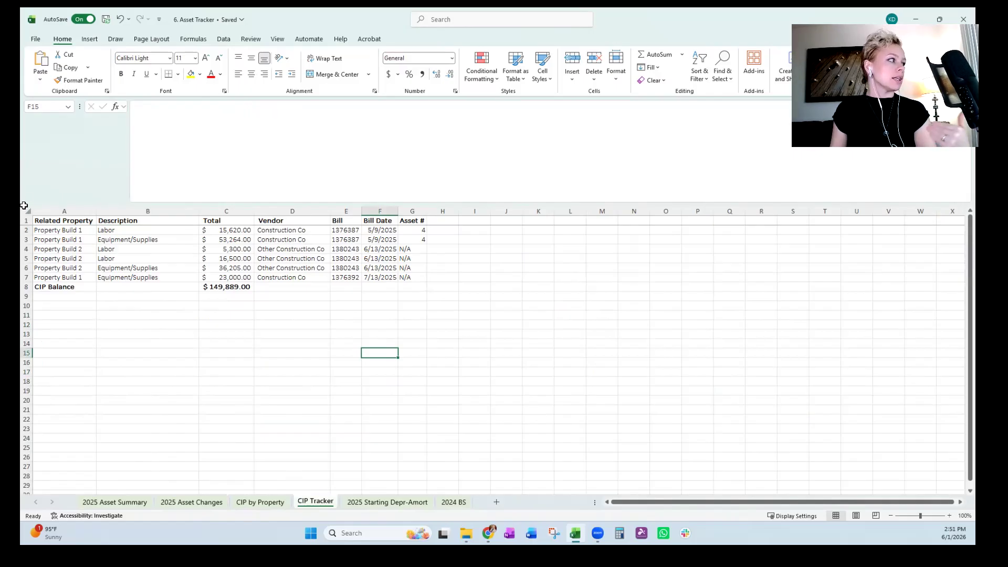
click(182, 267)
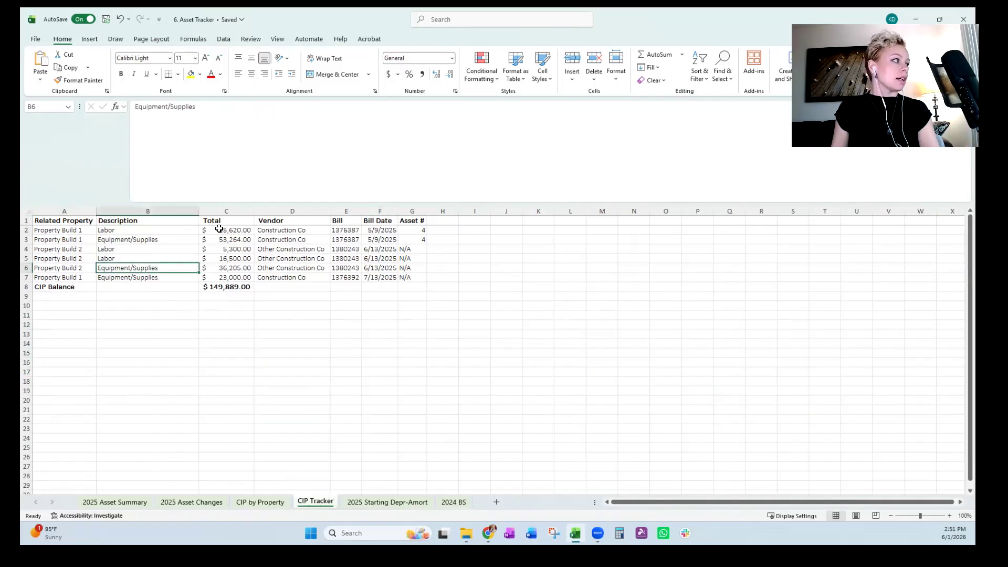
click(174, 234)
click(170, 259)
click(180, 277)
click(188, 315)
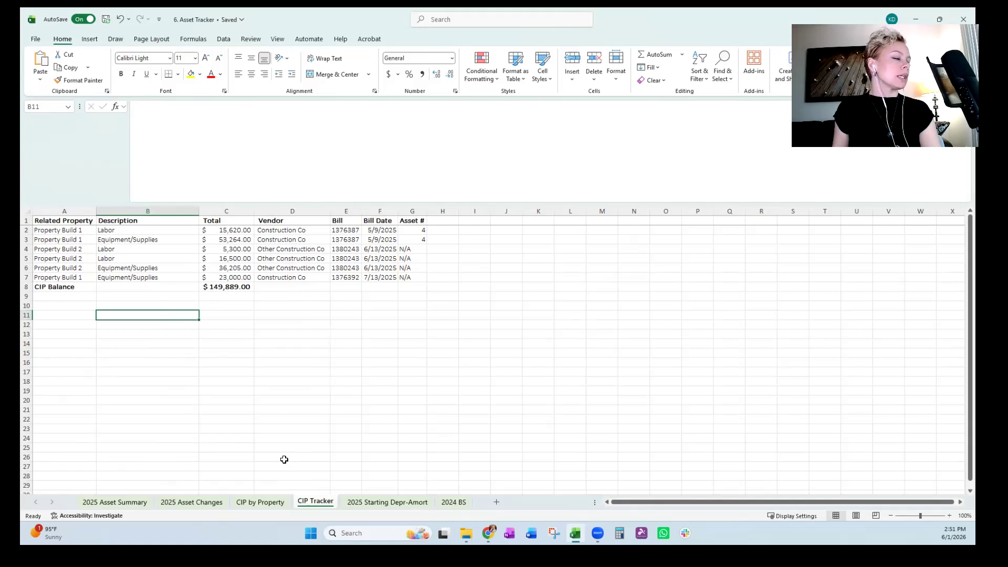
Check the Property Build 1 total on the CIP by Property sheet against the source rows on CIP Tracker.
click(198, 502)
click(266, 500)
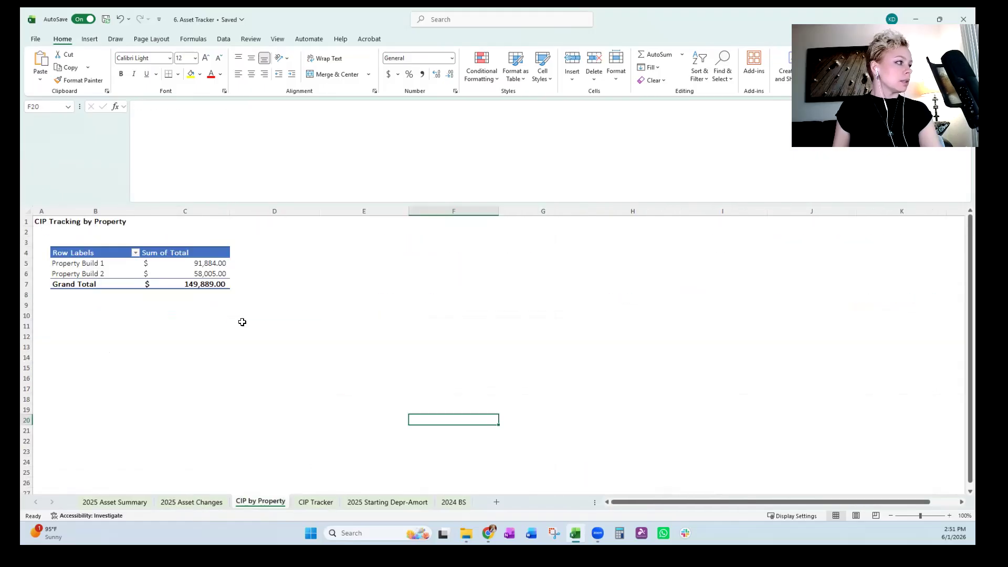
click(240, 323)
click(316, 503)
click(336, 392)
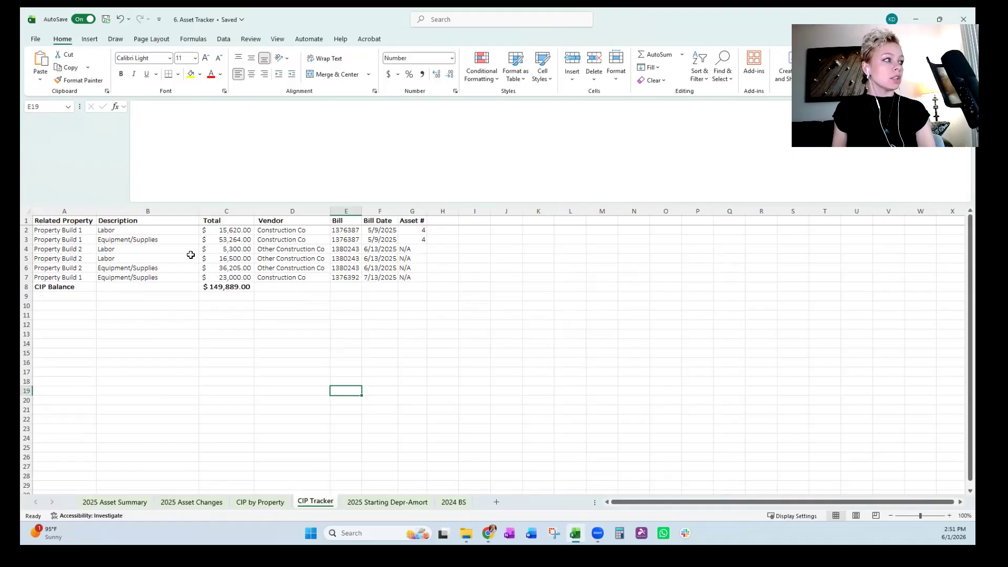
click(254, 501)
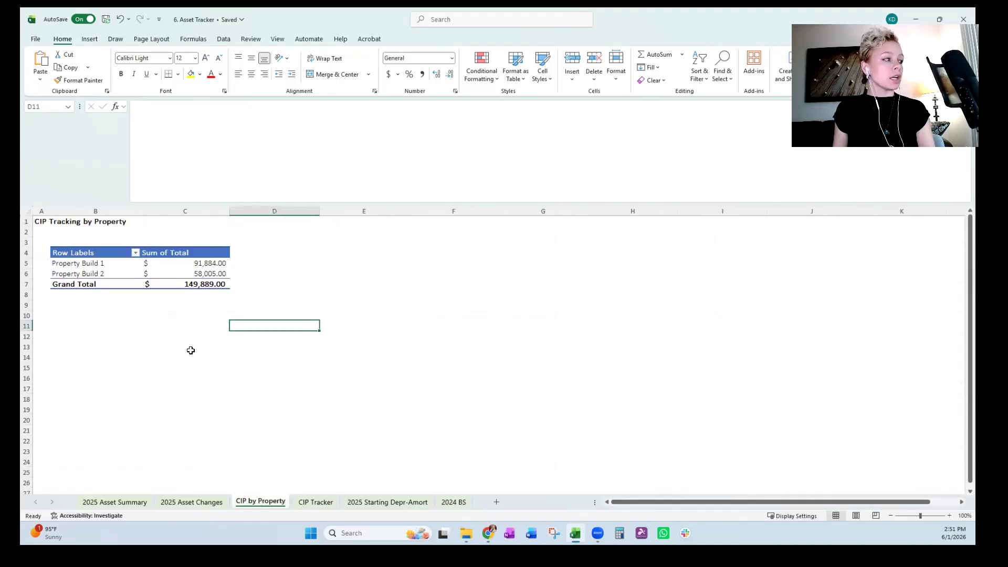
click(201, 261)
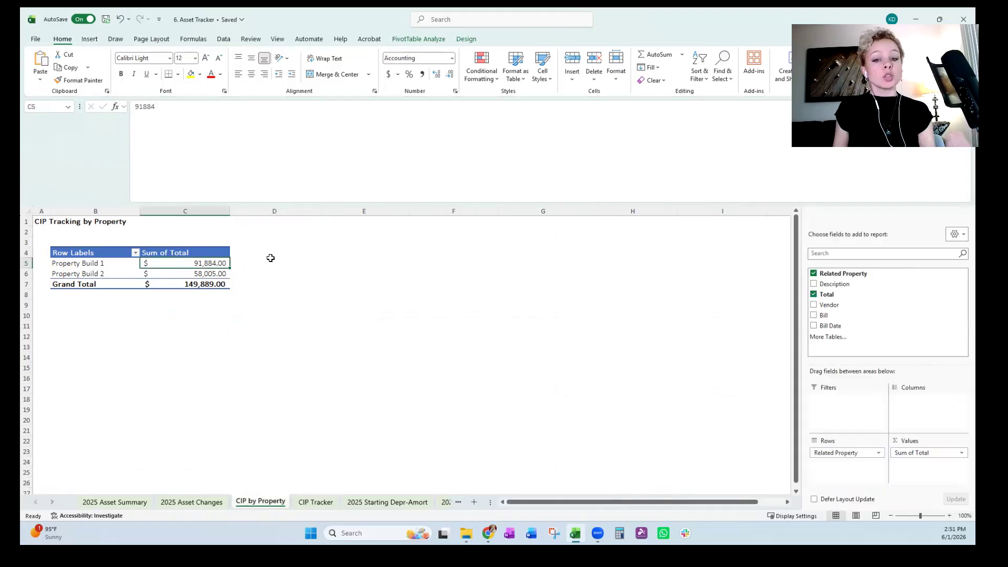
click(368, 282)
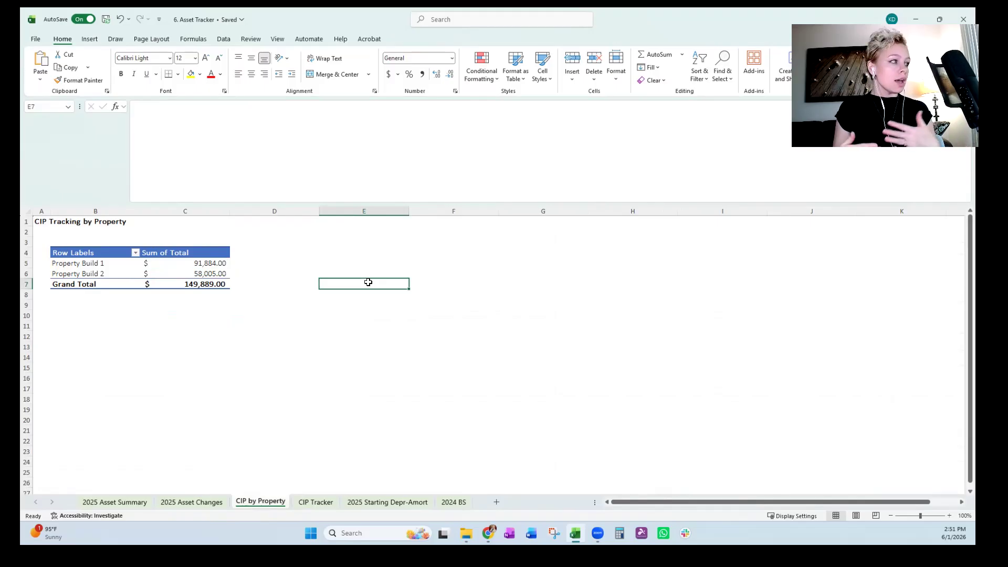
Review the CIP Tracker columns from Related Property to Bill Date, including the vendors and bill numbers.
click(315, 502)
drag(72, 212, 381, 212)
click(405, 305)
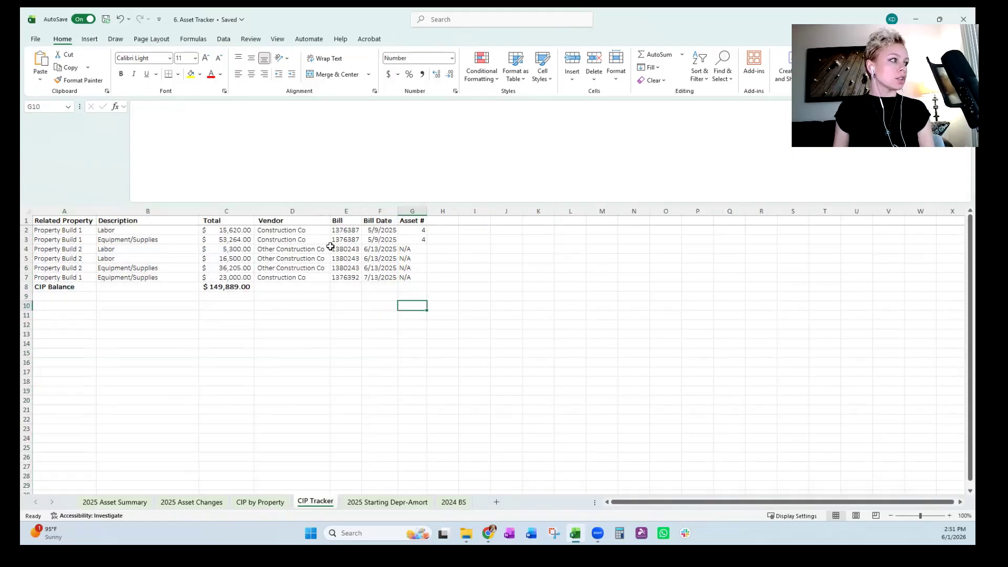
click(331, 247)
click(319, 233)
click(331, 262)
click(249, 323)
click(398, 392)
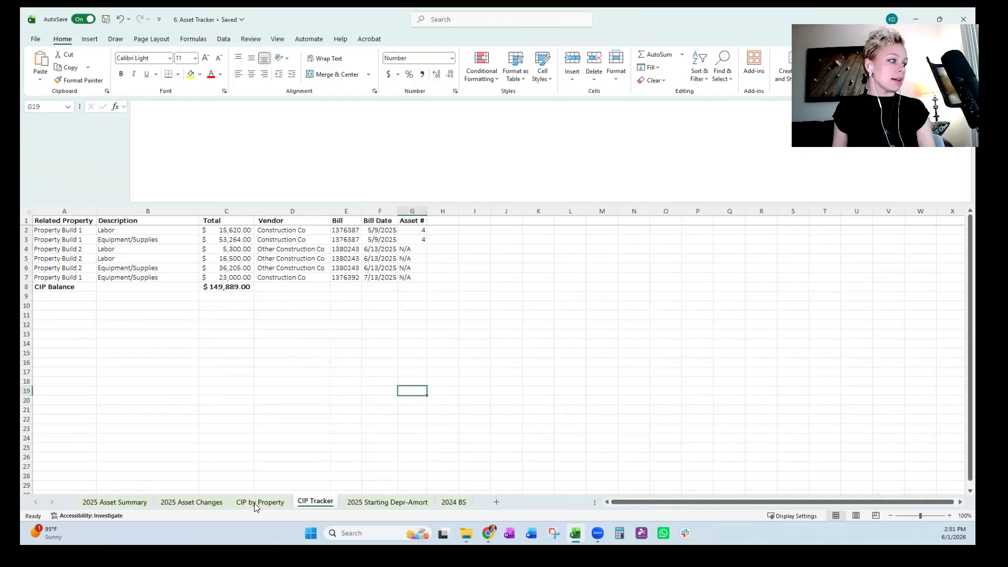
Compare the Property Build 2 row in the CIP by Property pivot with the Related Property entries on CIP Tracker.
click(260, 502)
click(287, 409)
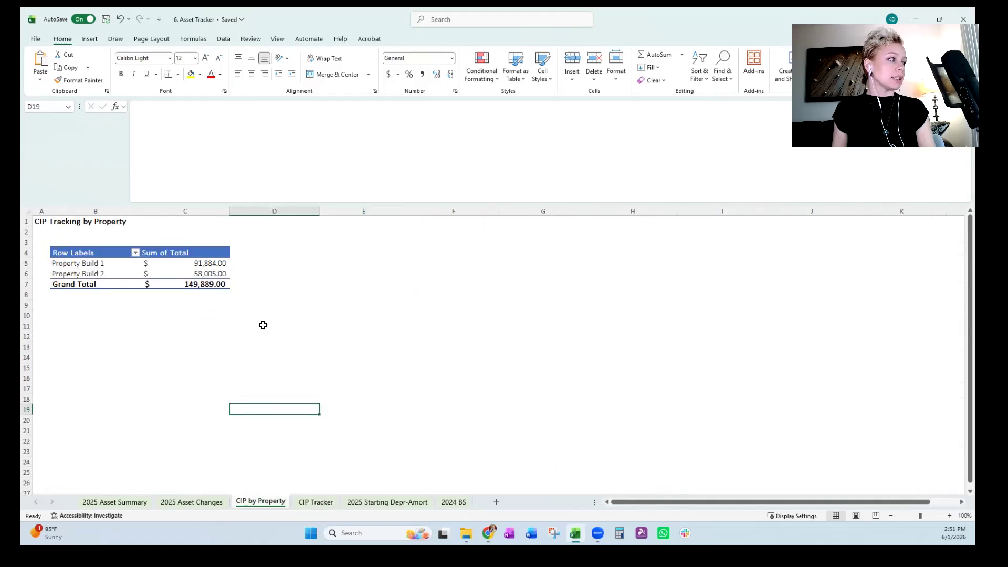
drag(123, 272, 193, 274)
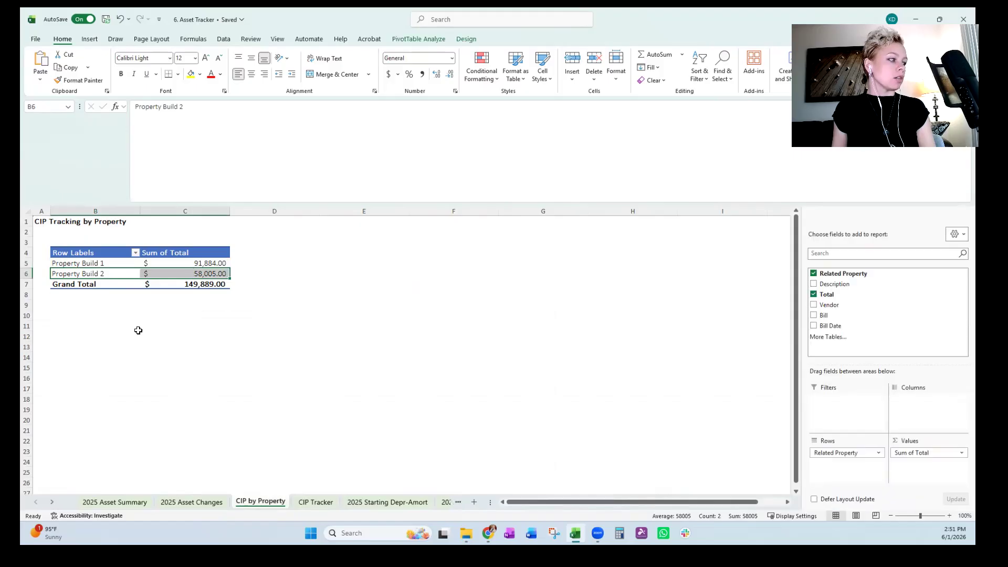
click(137, 333)
click(325, 502)
drag(79, 231, 73, 277)
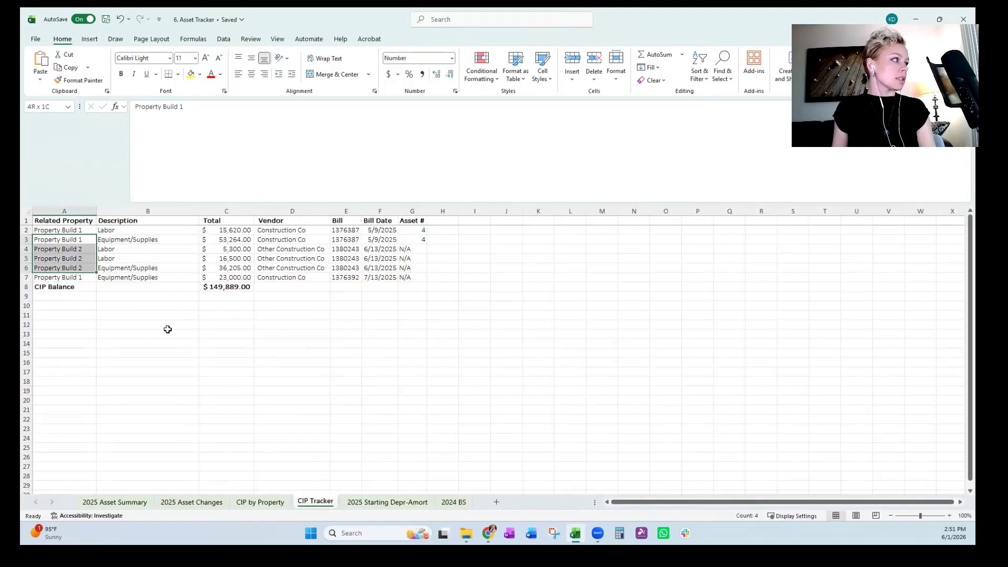
click(365, 391)
click(263, 504)
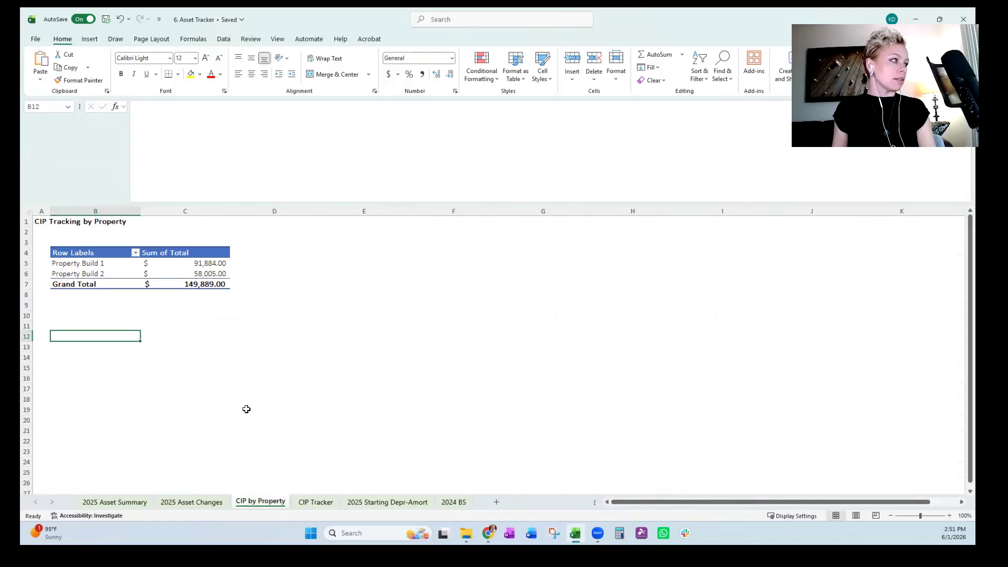
click(245, 409)
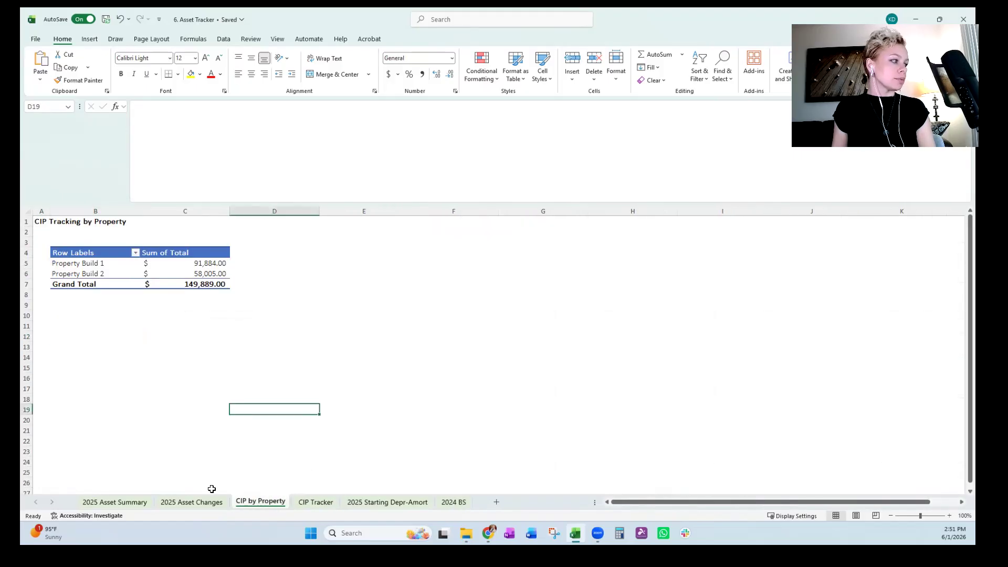
Return to the 2025 Asset Changes sheet and examine the property fence installation labor entry.
click(321, 502)
click(266, 502)
click(213, 502)
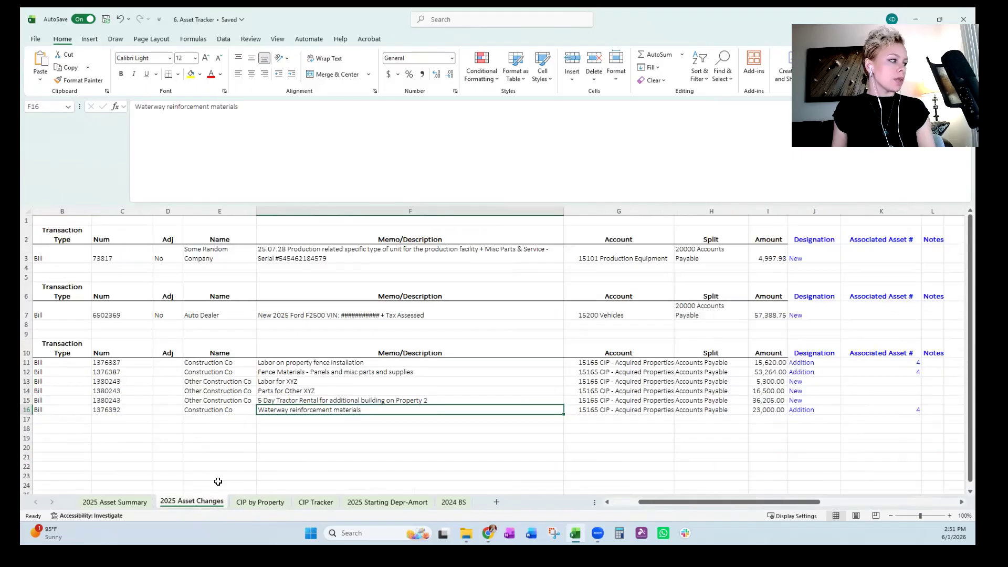
click(462, 362)
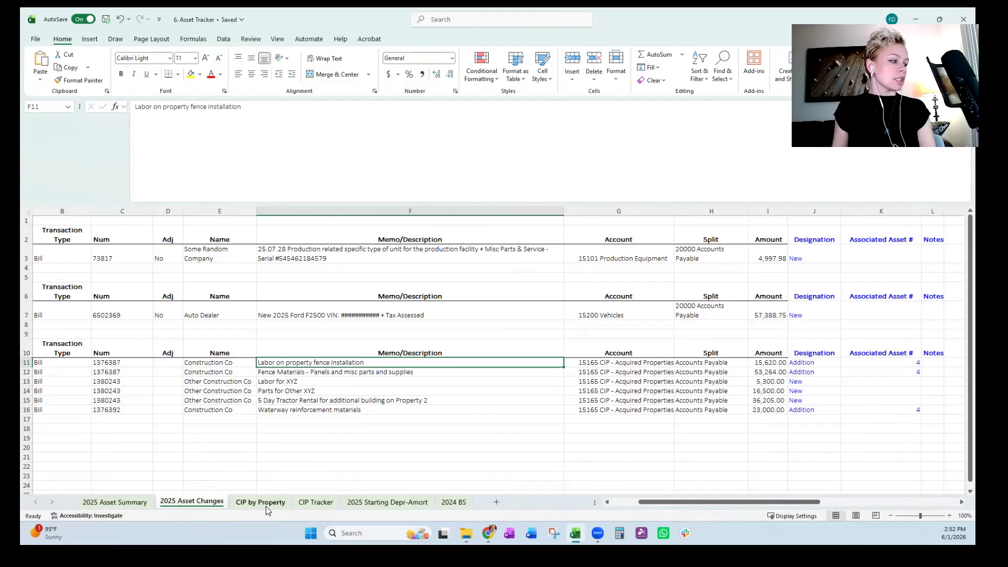
Look over the CIP Tracker rows and examine both property totals in the CIP by Property pivot.
click(274, 505)
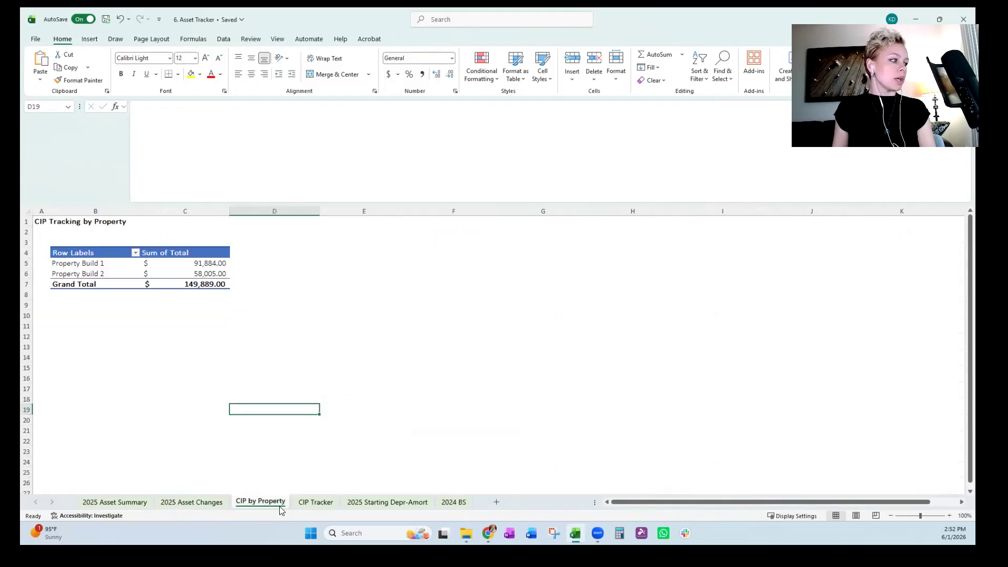
click(329, 503)
click(318, 437)
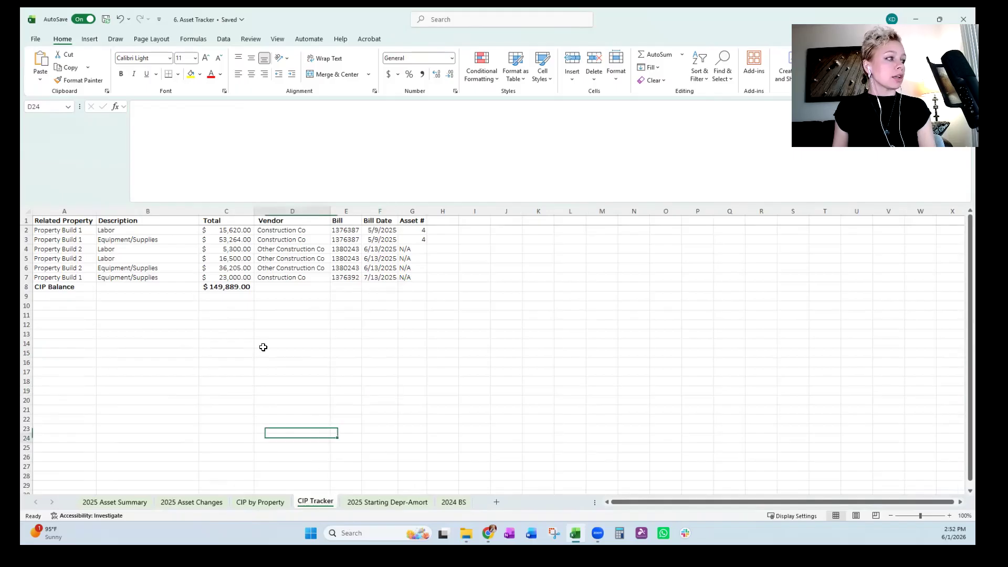
click(266, 503)
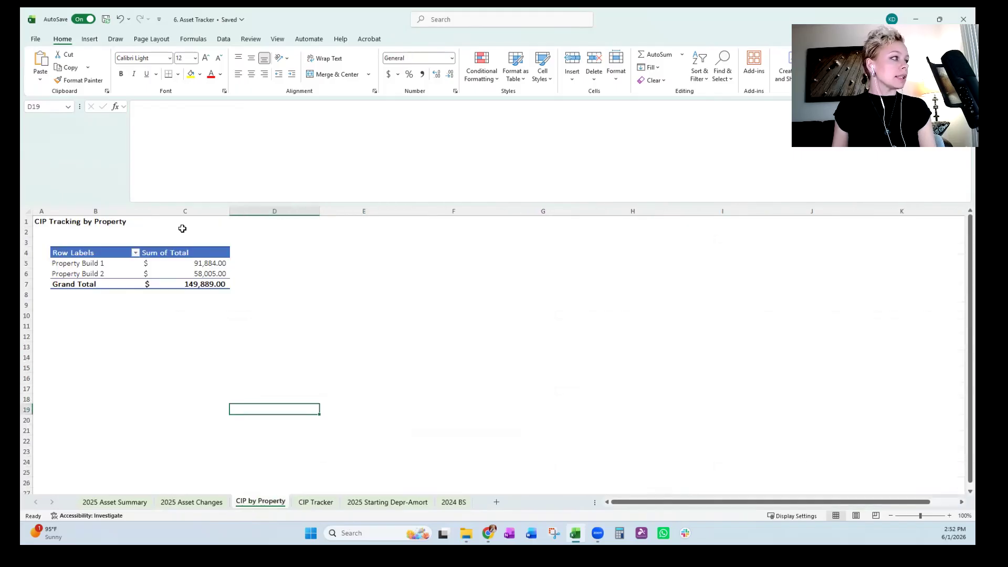
drag(197, 266, 202, 276)
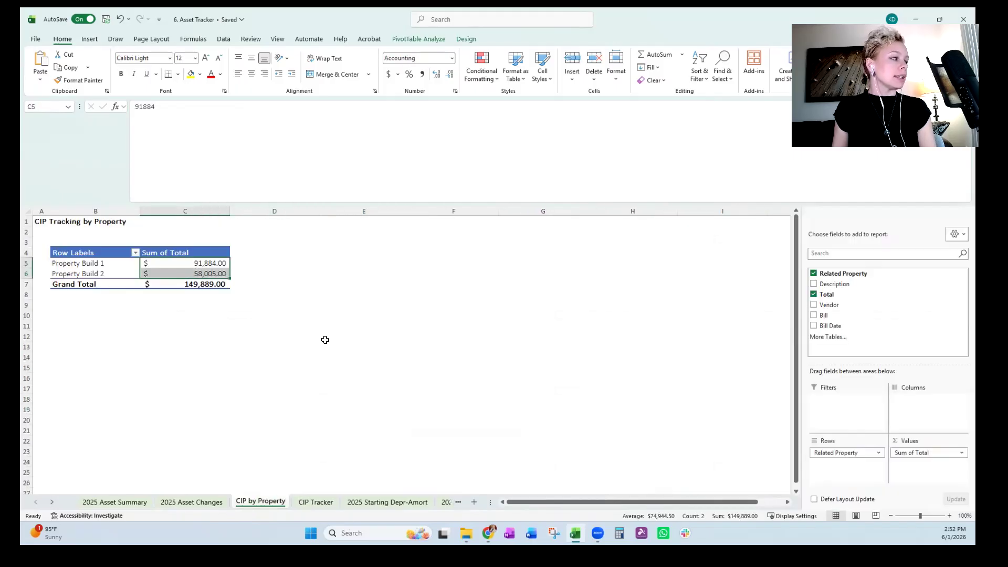
click(376, 409)
View the 2025 Starting Depr-Amort, 2024 BS and 2025 Asset Changes sheets briefly, and open 2025 Asset Summary.
click(370, 503)
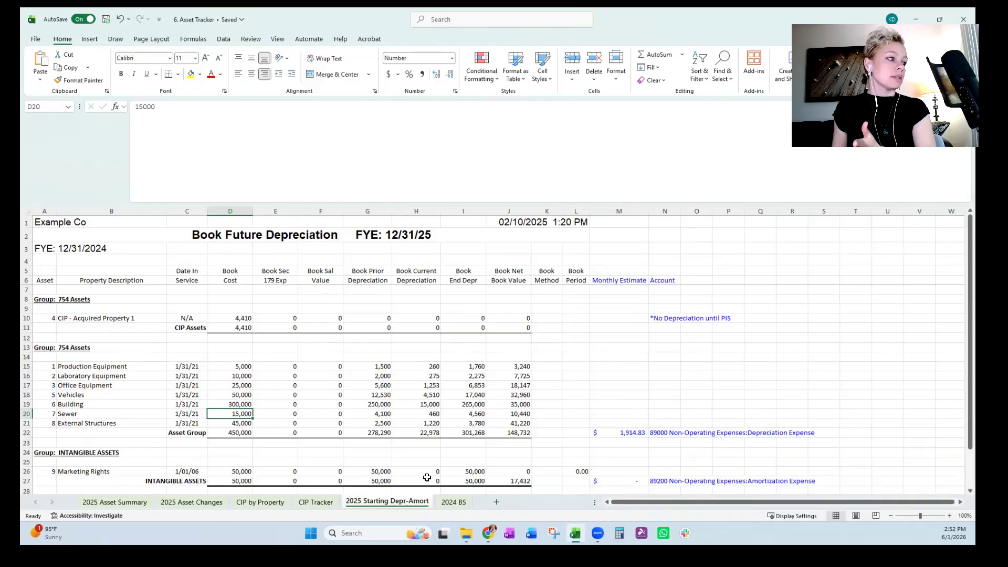
click(453, 503)
click(186, 503)
click(123, 502)
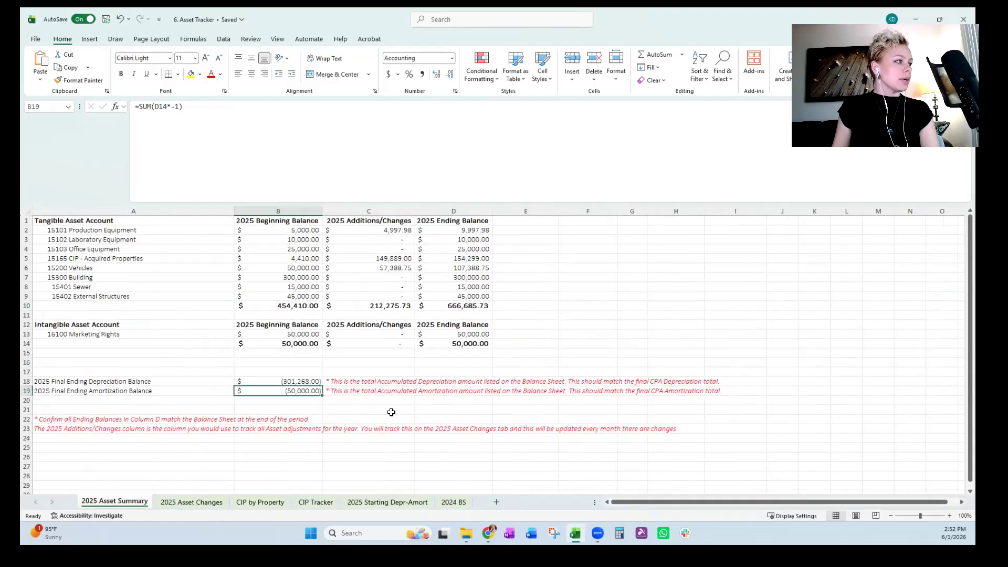
Inspect the formulas in the 2025 Beginning Balance column and the Production Equipment cell under 2025 Additions/Changes.
click(263, 232)
click(357, 230)
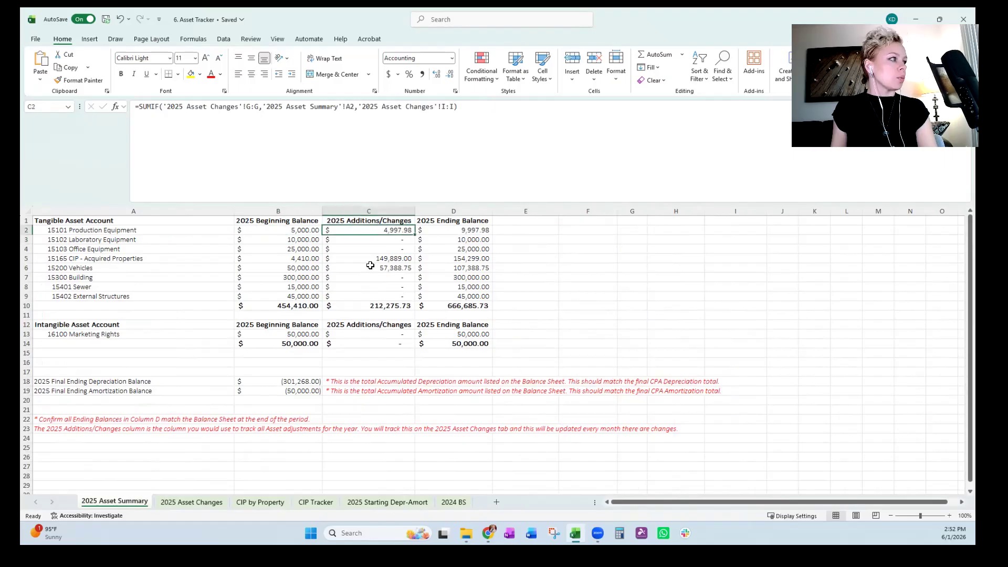
click(302, 232)
click(290, 241)
click(294, 298)
drag(293, 229, 294, 258)
click(287, 249)
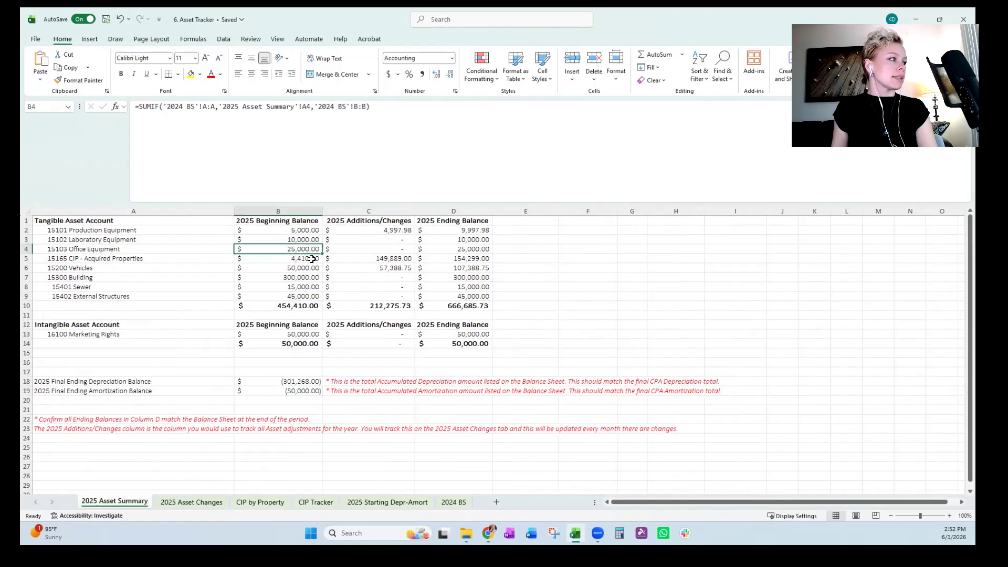
Review the tangible asset and Marketing Rights balances on the 2024 BS sheet.
click(453, 502)
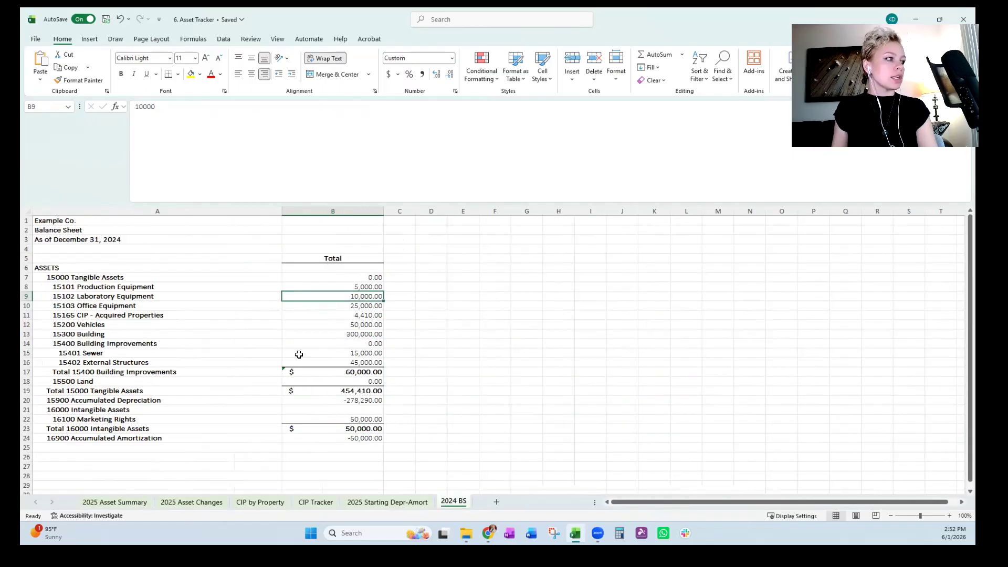
drag(325, 275, 322, 324)
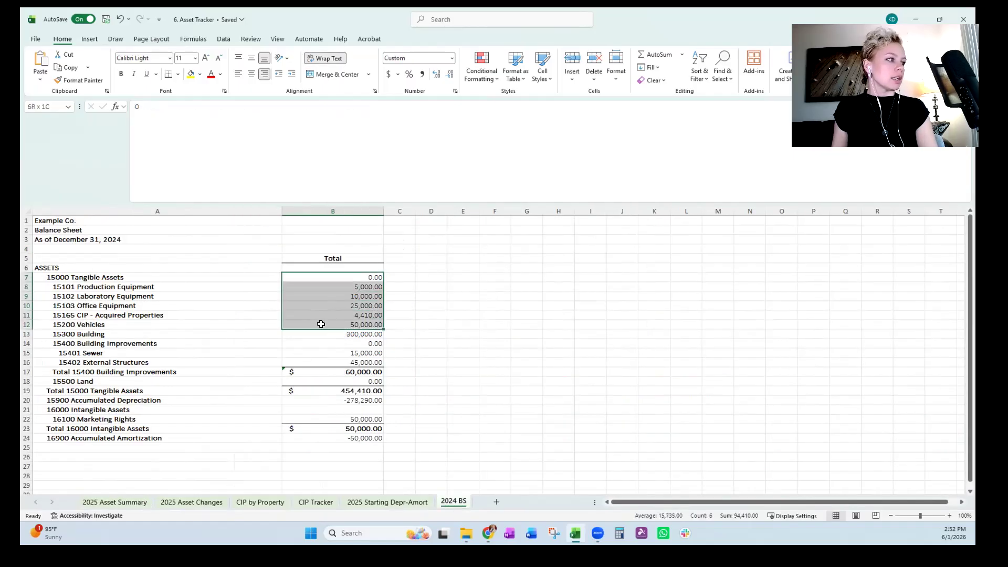
click(328, 420)
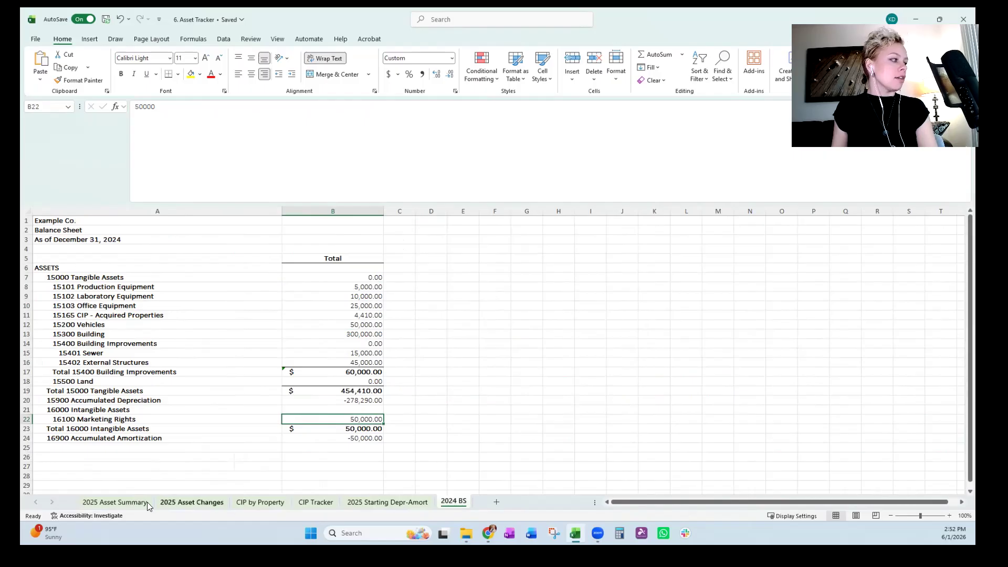
Trace the Office Equipment beginning balance SUMIF from 2025 Asset Summary to columns A and B of 2024 BS.
click(145, 503)
click(454, 504)
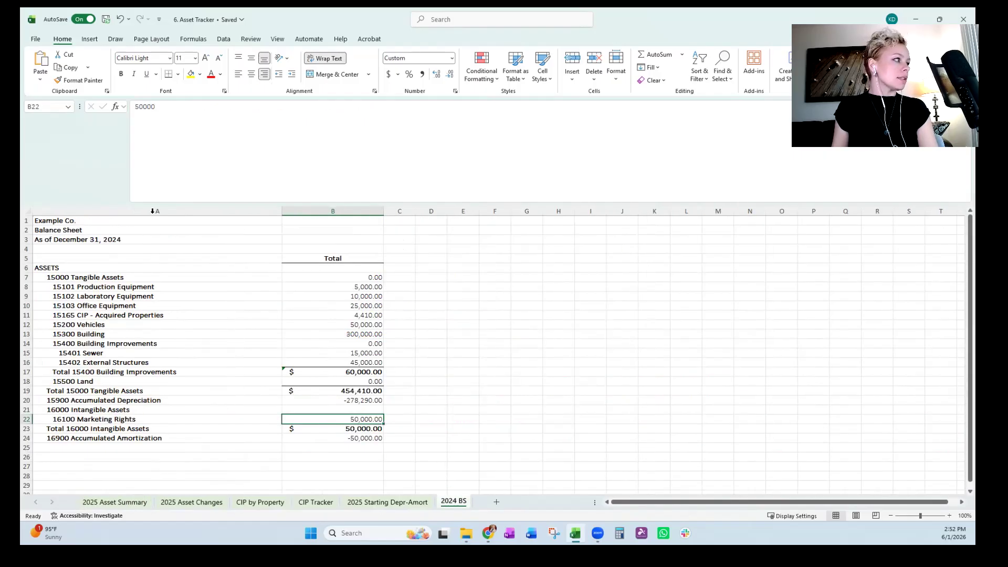
click(152, 211)
click(117, 503)
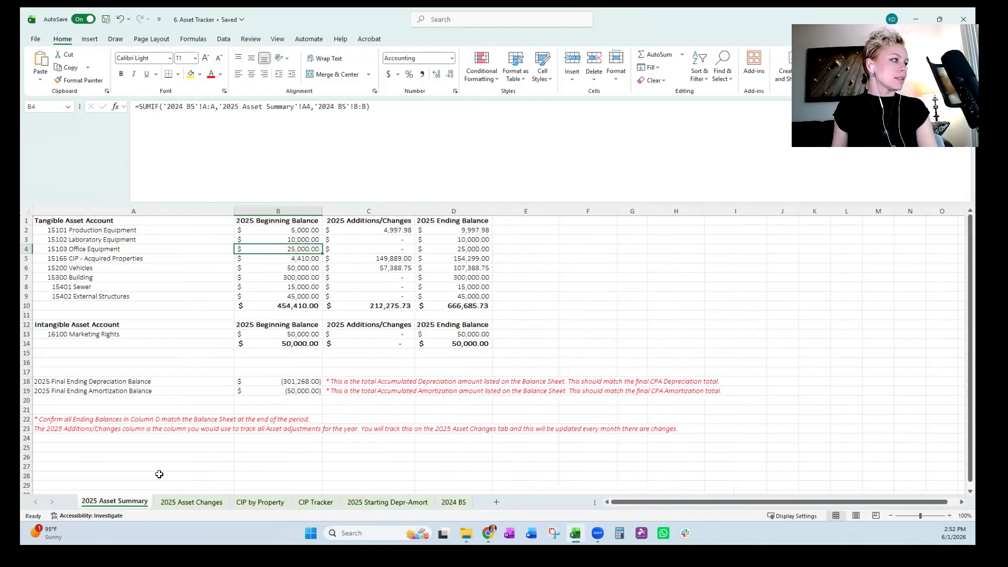
click(122, 249)
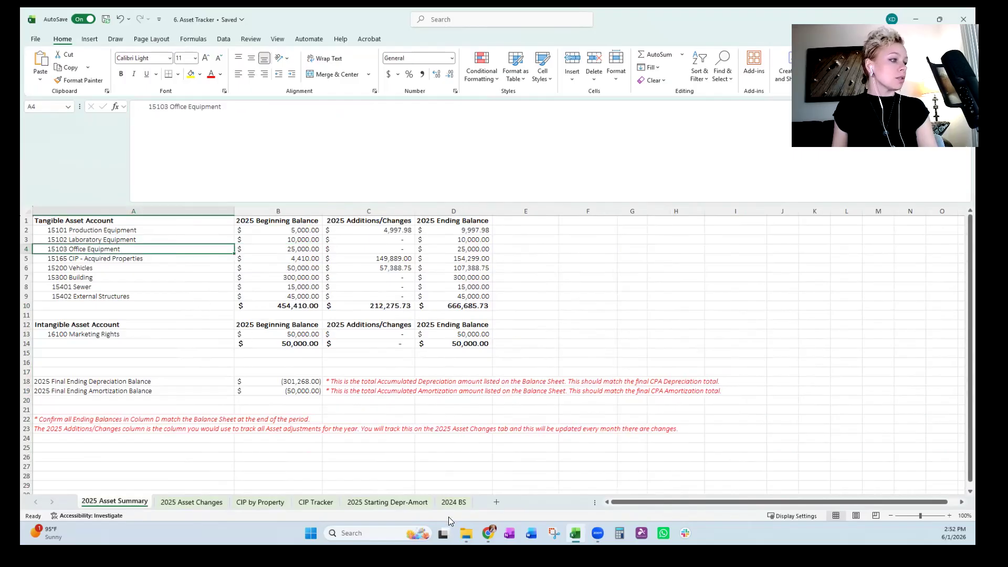
click(454, 502)
drag(333, 211, 356, 226)
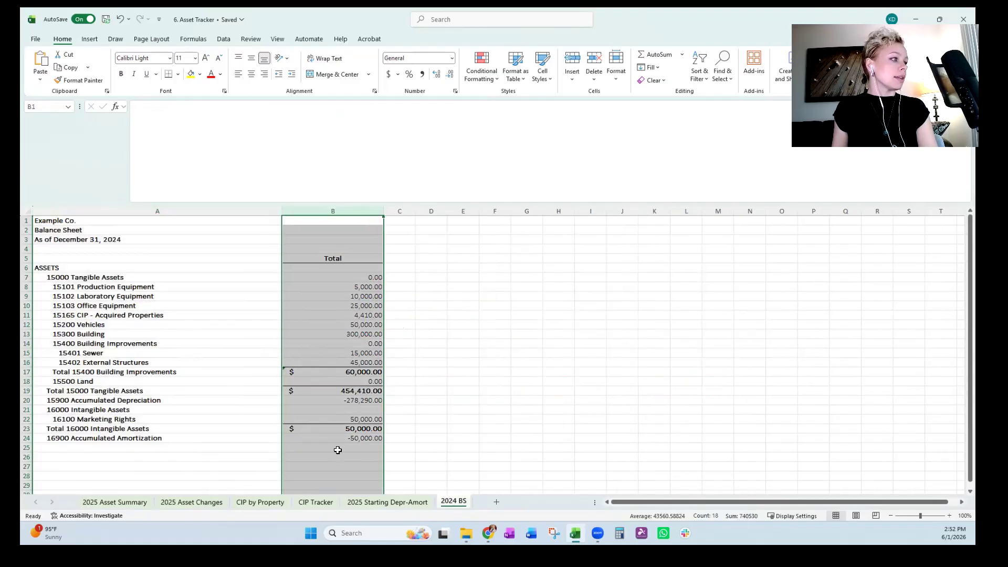
Examine the first four beginning balances on 2025 Asset Summary and the Production Equipment additions formula.
click(115, 502)
drag(278, 232, 280, 259)
click(395, 228)
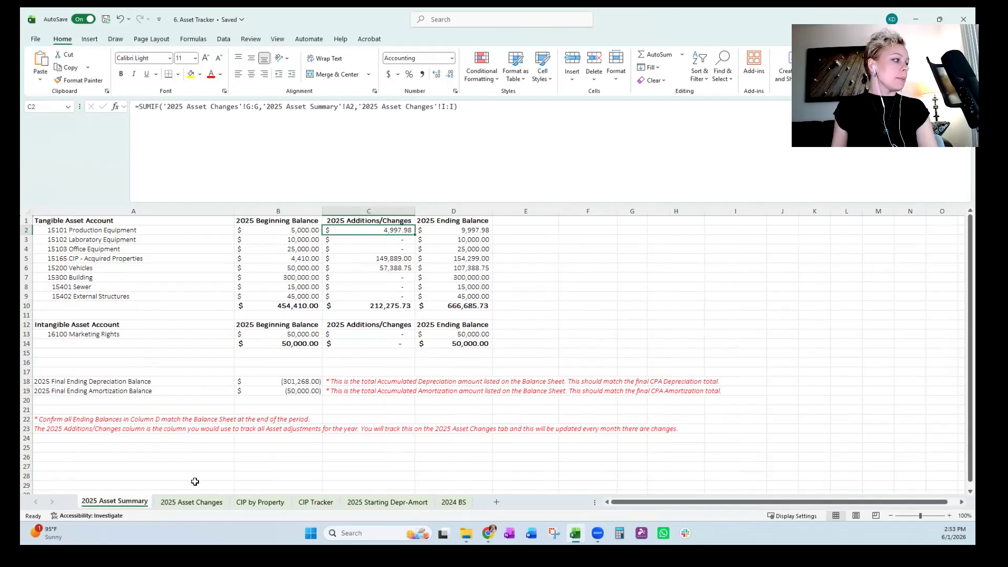
Trace the Production Equipment additions SUMIF from account cell A2 to the Account and Amount columns on 2025 Asset Changes.
click(192, 502)
click(620, 211)
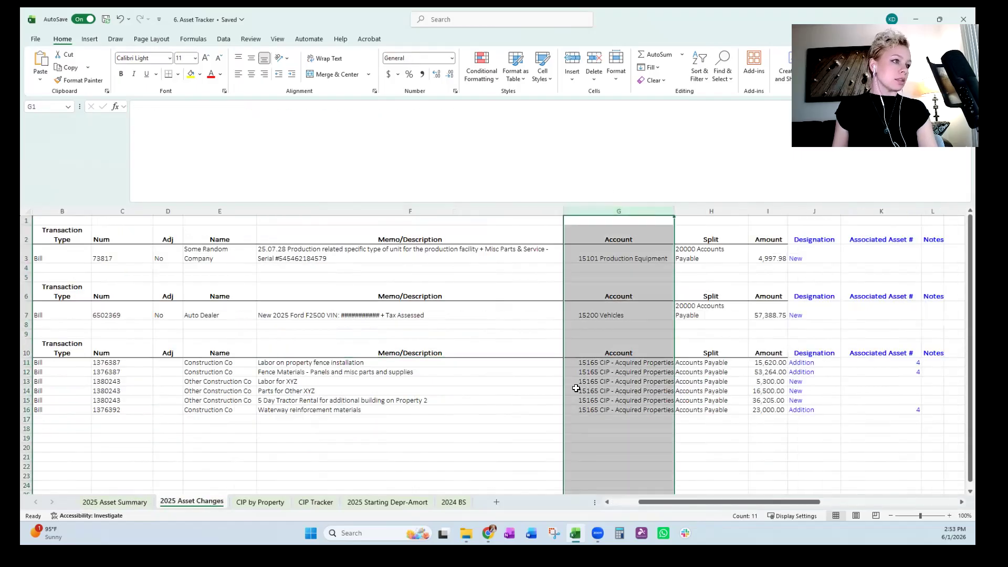
click(115, 502)
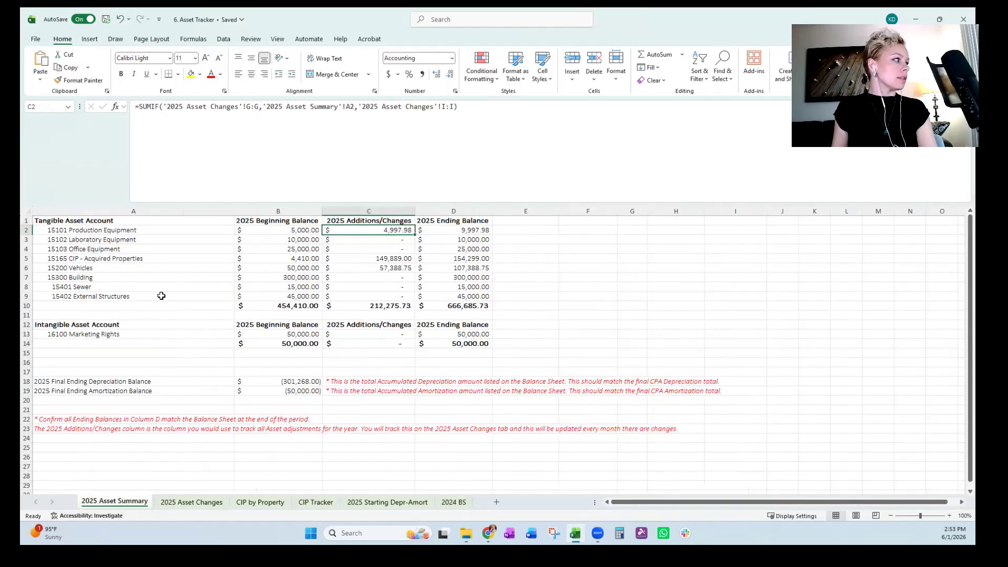
click(134, 234)
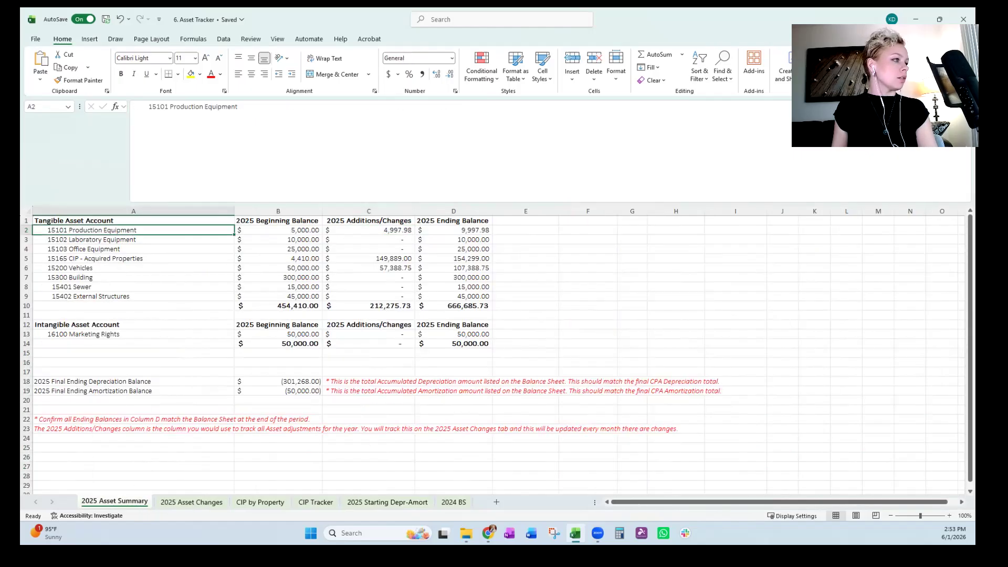
click(192, 503)
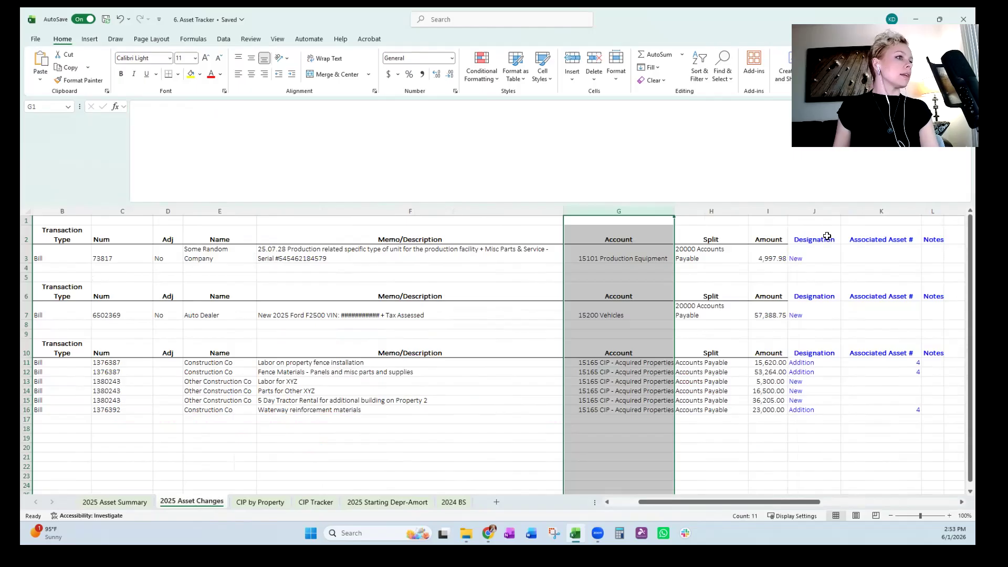
click(767, 211)
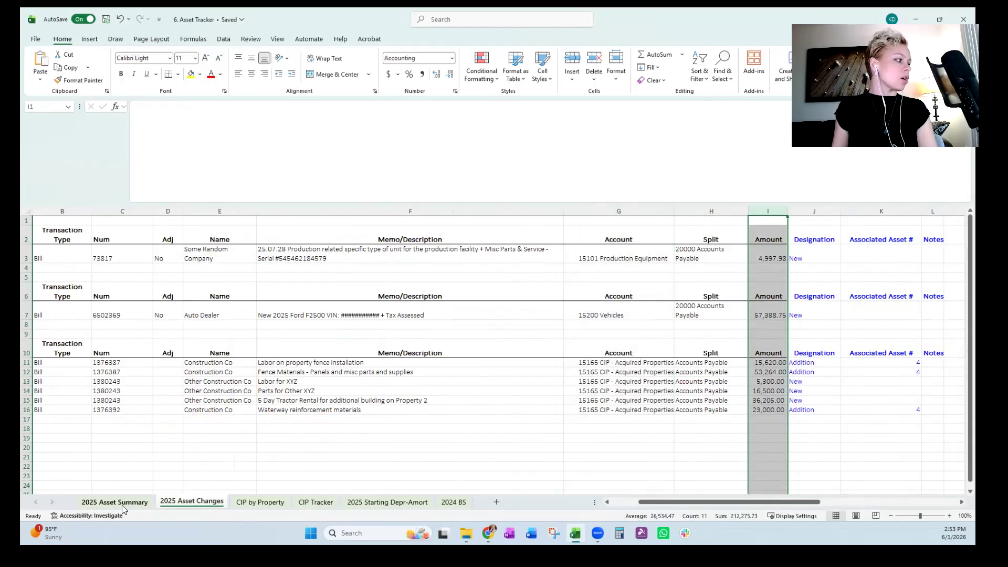
Review the CIP - Acquired Properties transactions and their amounts on 2025 Asset Changes.
click(351, 410)
click(704, 382)
click(767, 382)
click(603, 410)
click(268, 472)
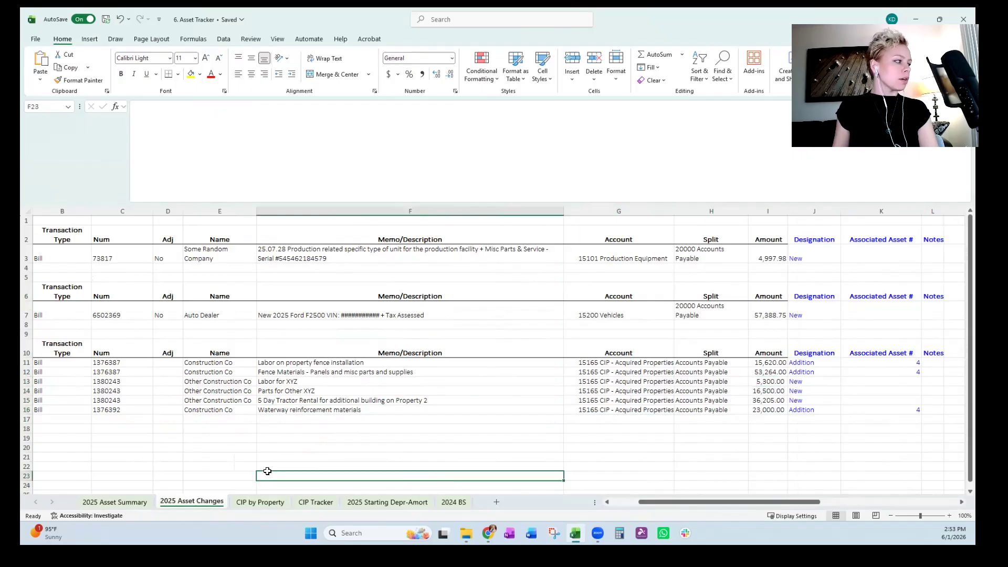
Inspect the CIP - Acquired Properties row on 2025 Asset Summary, from beginning balance through additions to ending balance formula.
click(116, 502)
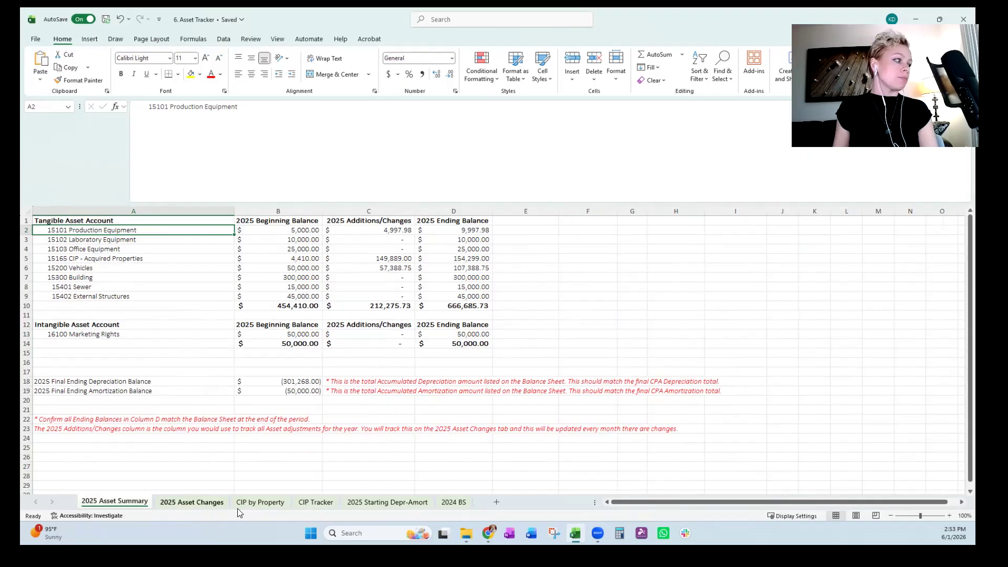
click(358, 374)
click(353, 258)
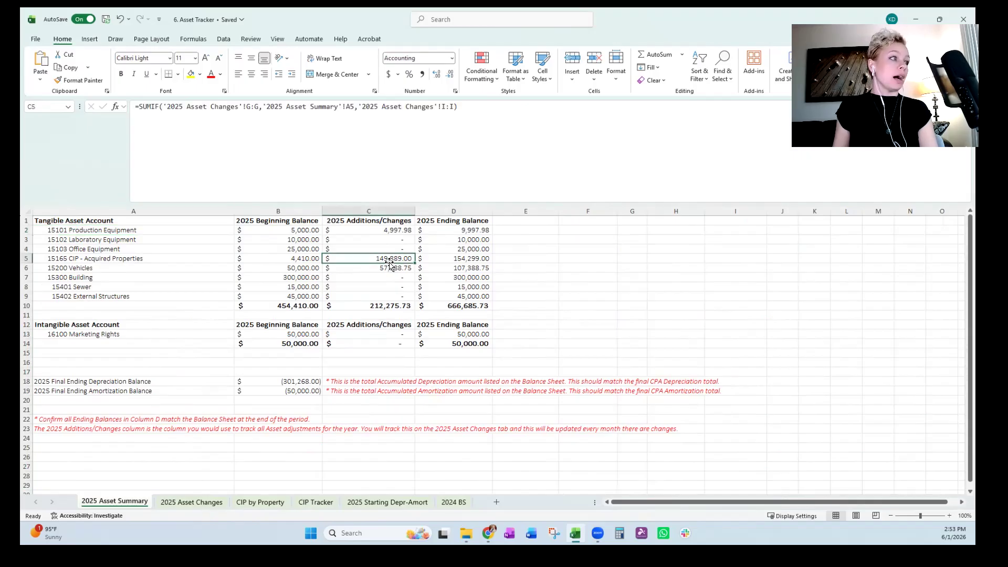
key(Home)
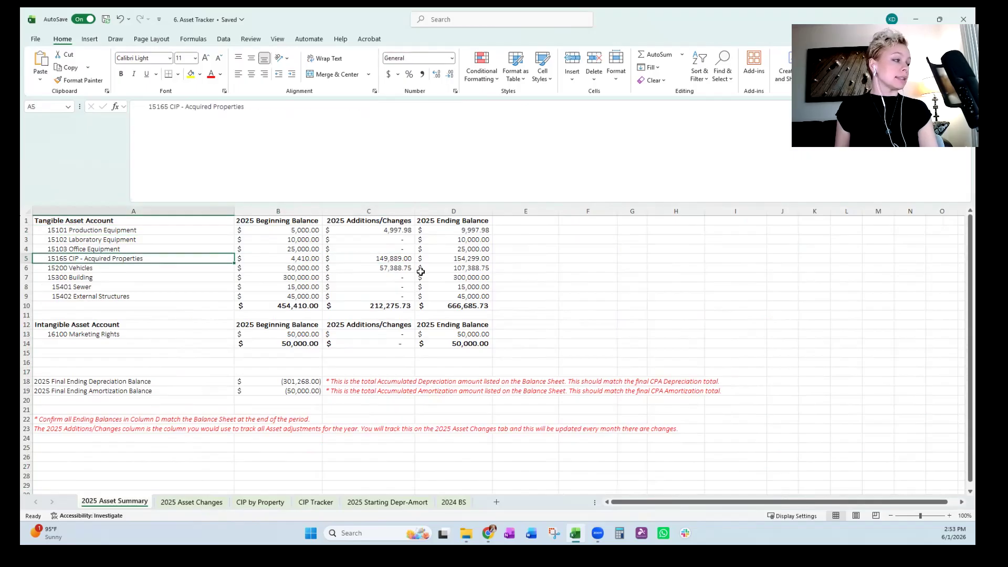
key(Right)
key(Right)
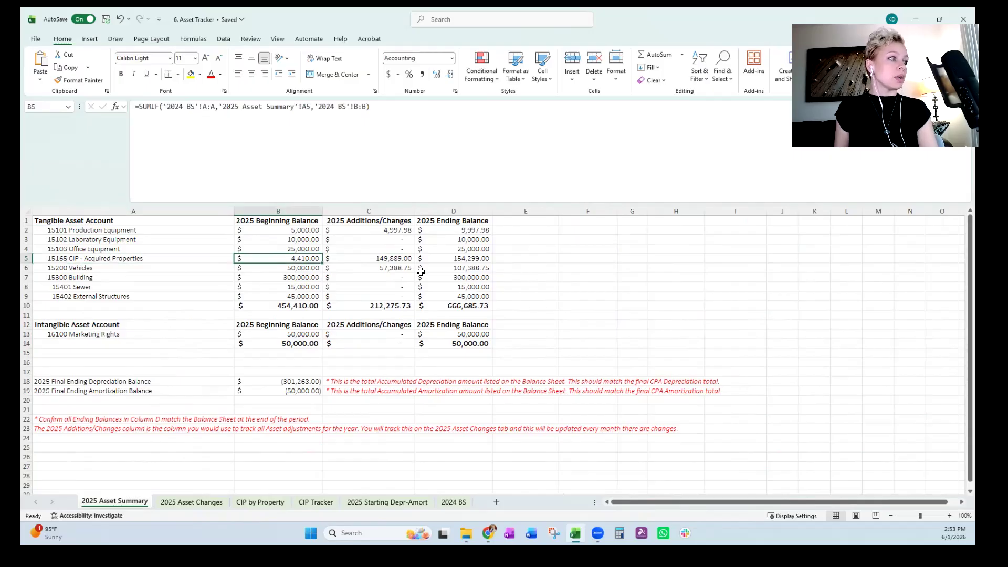
key(Right)
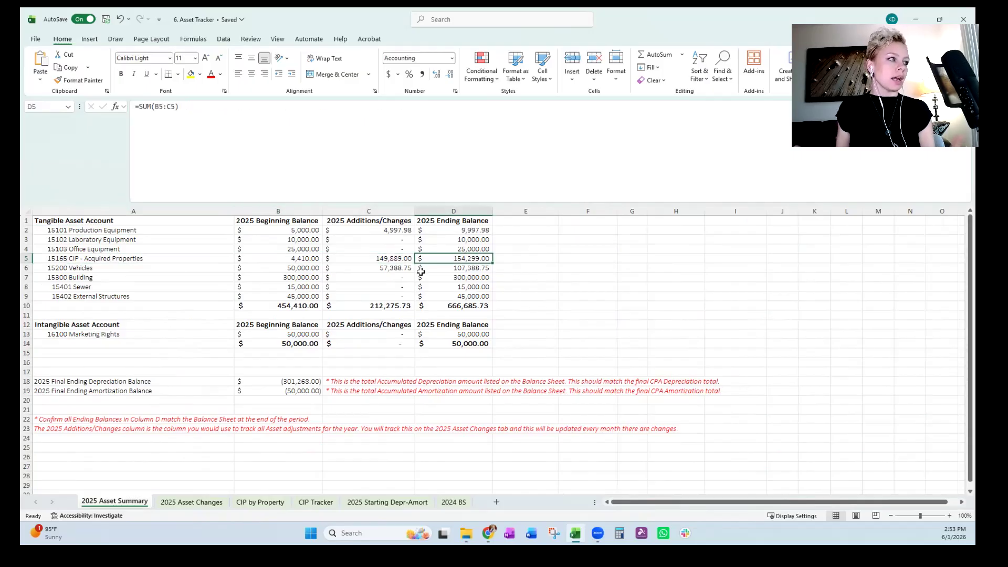
Examine the tangible additions, the 2025 Ending Balance formulas and total, and the Marketing Rights ending balance.
drag(388, 231, 390, 288)
click(460, 268)
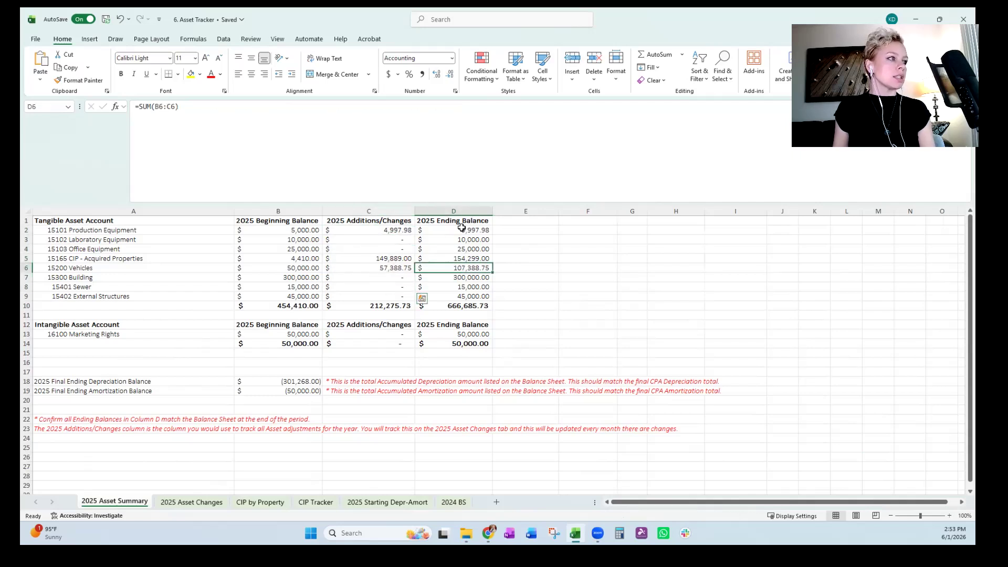
drag(461, 230, 463, 295)
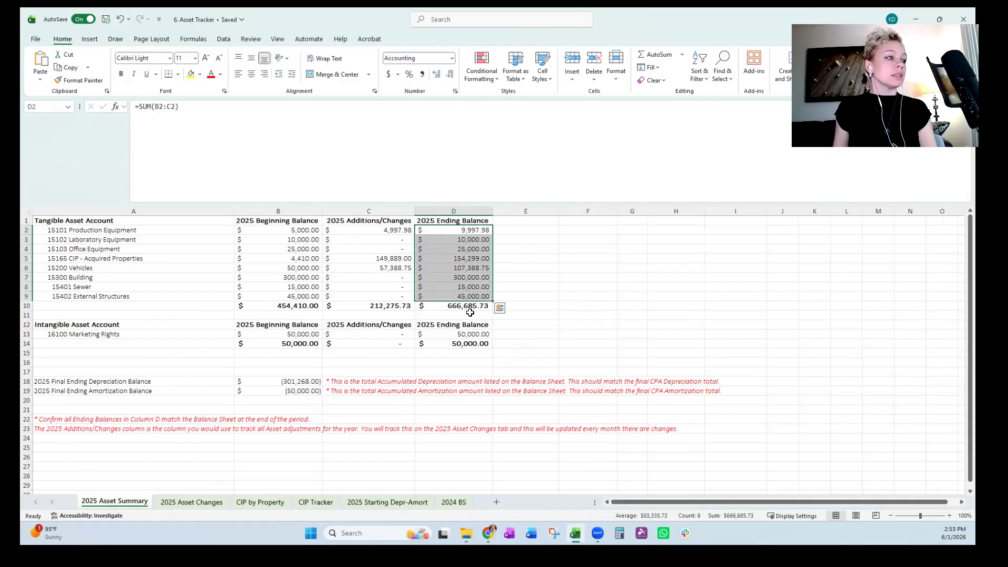
click(475, 307)
click(476, 334)
click(530, 325)
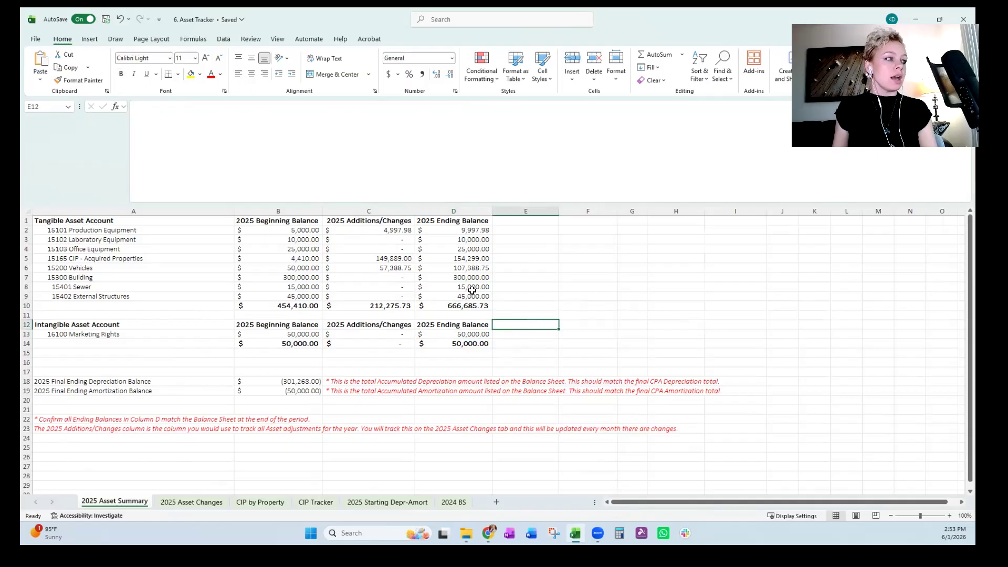
click(476, 248)
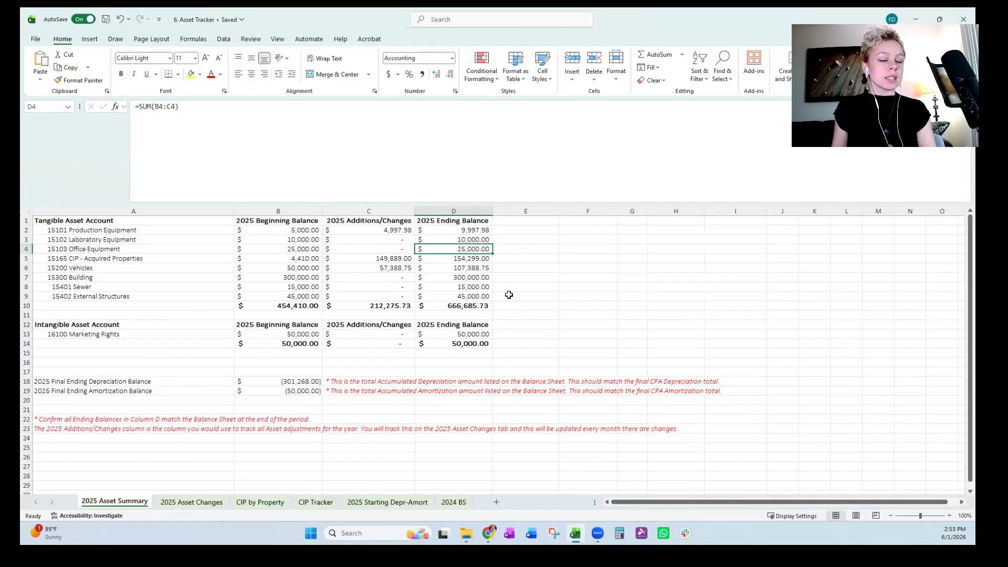
click(192, 503)
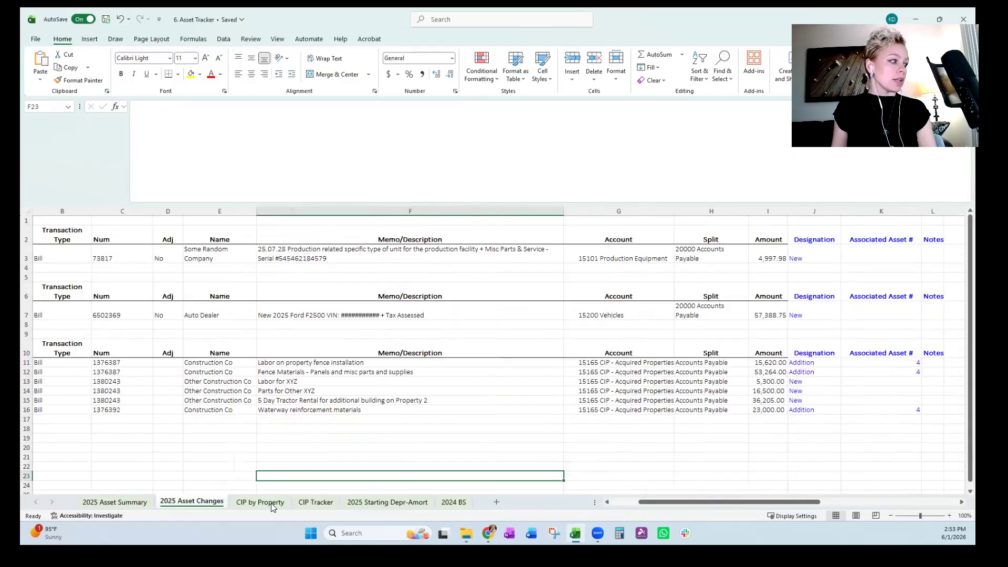
click(129, 503)
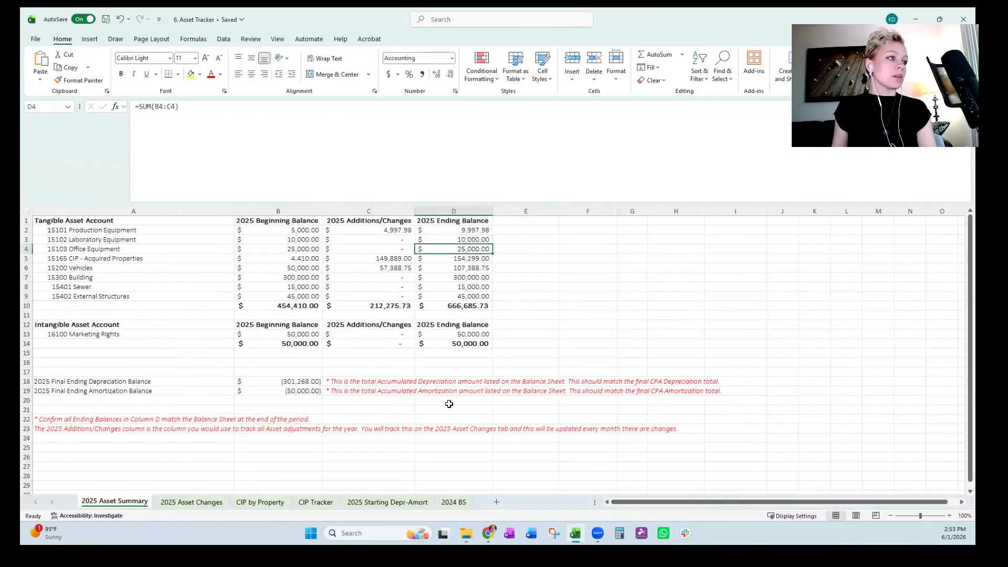
click(530, 341)
click(498, 363)
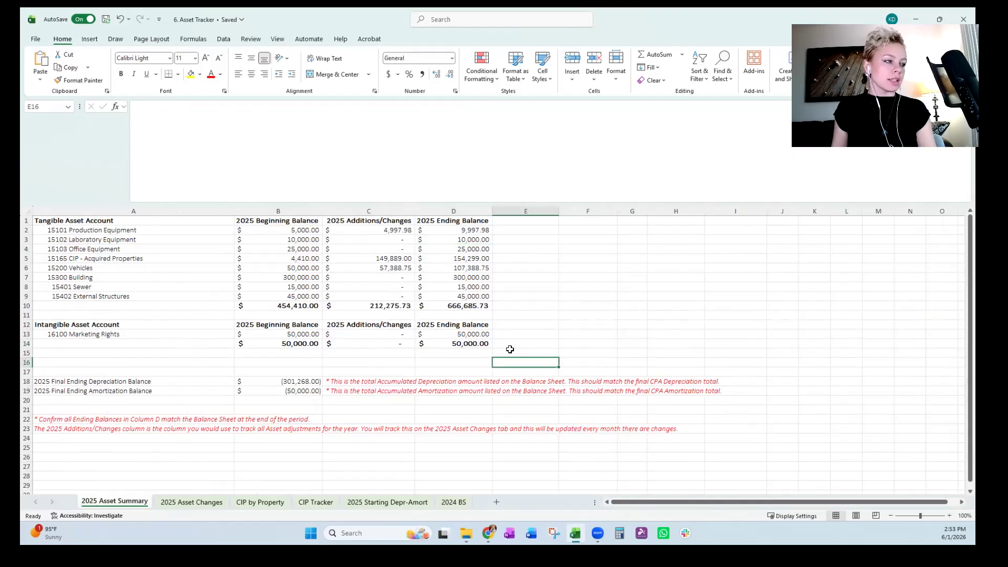
click(474, 373)
Review the tangible asset account list and the intangible Marketing Rights row on 2025 Asset Summary.
click(28, 334)
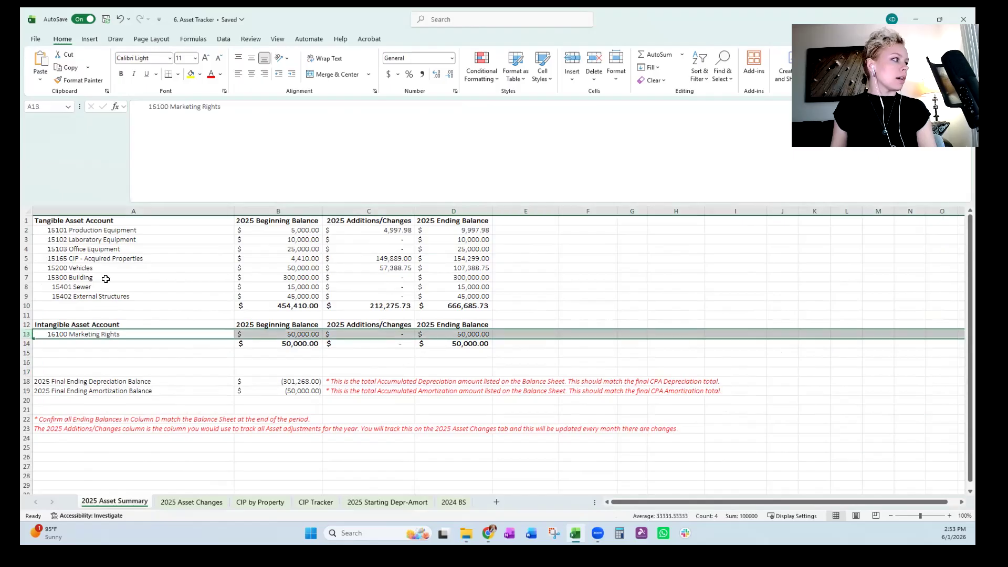
click(123, 222)
drag(125, 276, 126, 284)
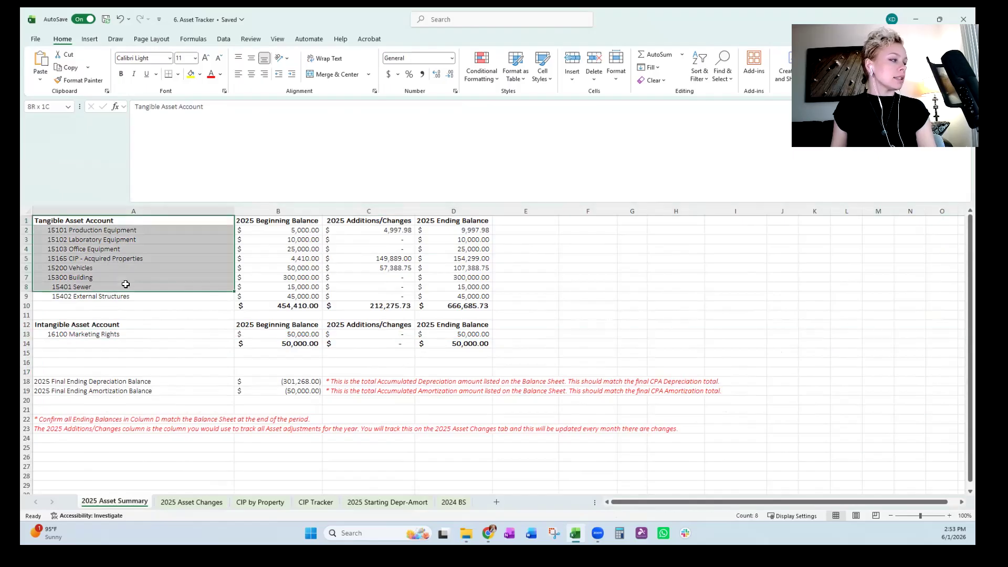
click(152, 250)
click(27, 334)
click(173, 372)
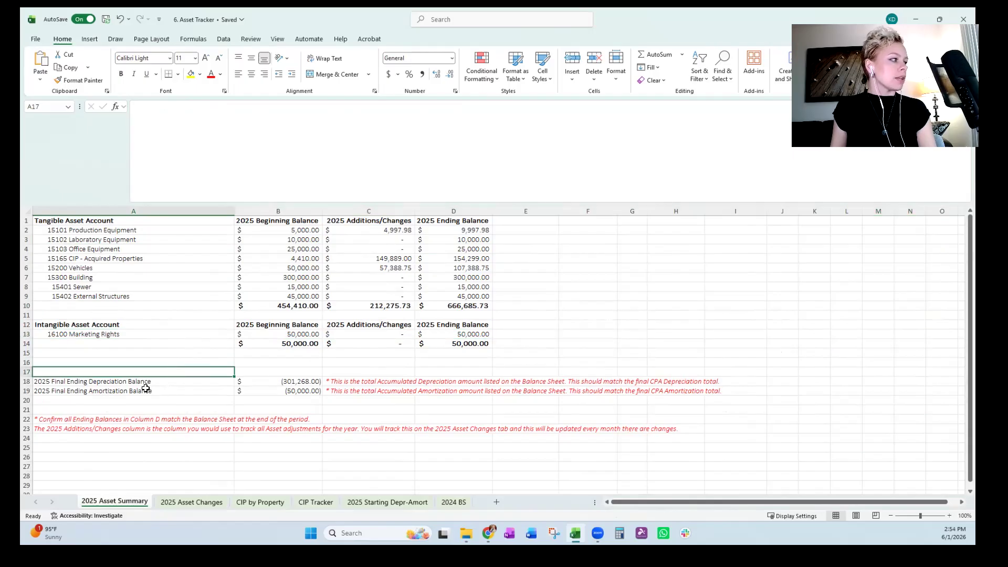
Examine the 2025 Final Ending Depreciation and Amortization Balance rows and the formulas behind their amounts.
drag(147, 389, 321, 382)
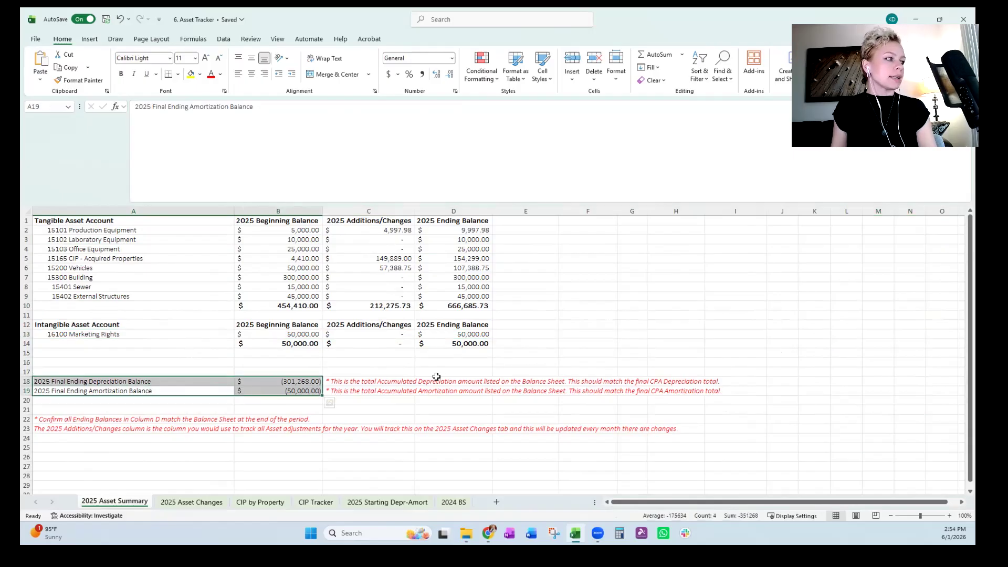
click(439, 377)
click(163, 381)
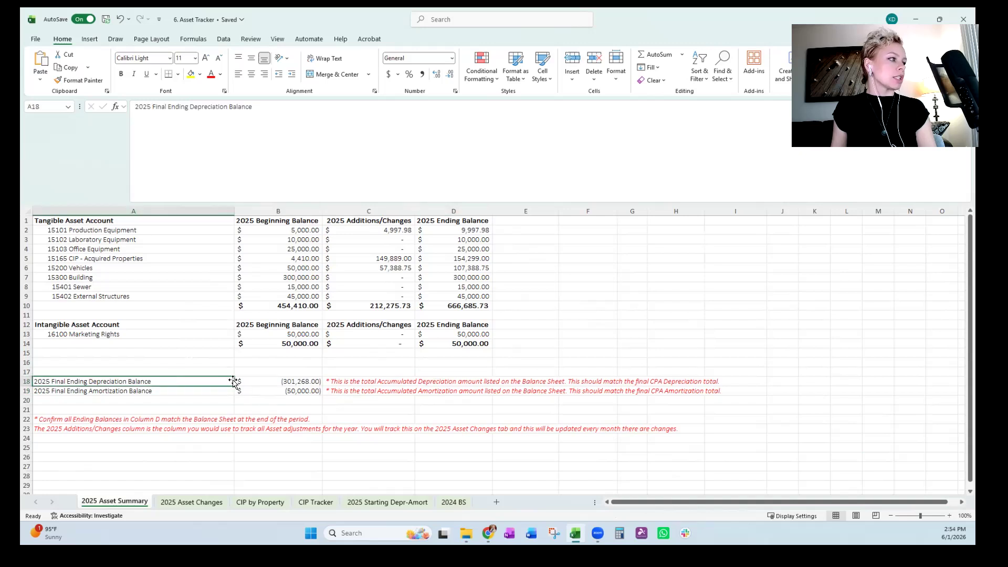
drag(258, 381, 262, 395)
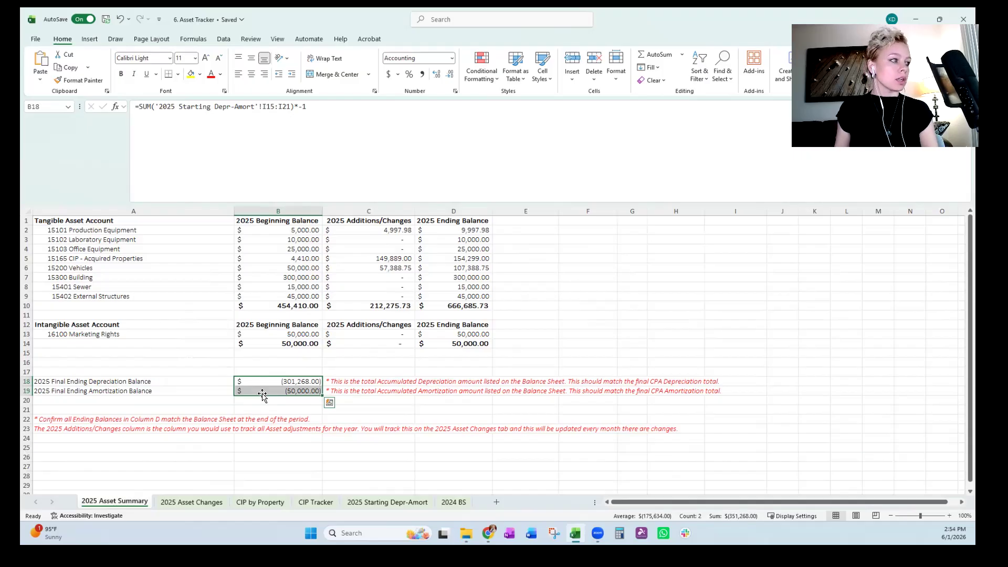
click(347, 446)
click(399, 488)
click(319, 397)
drag(300, 379, 298, 398)
click(302, 393)
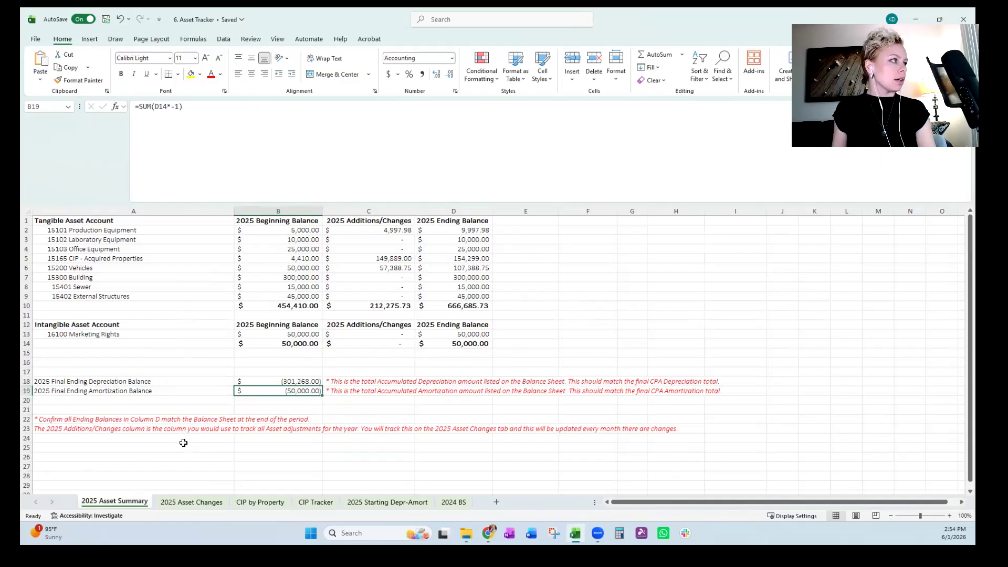
click(183, 443)
click(571, 305)
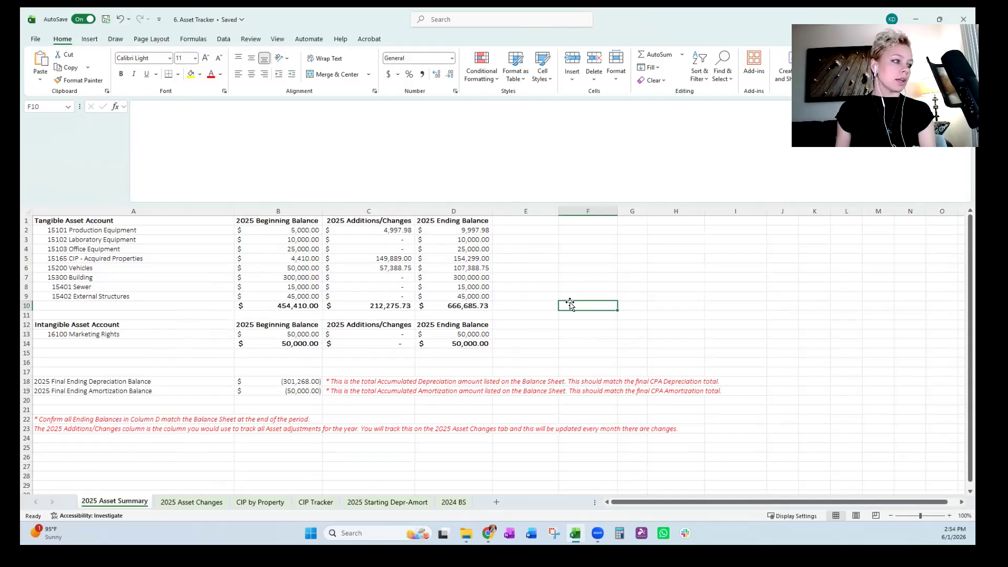
click(504, 302)
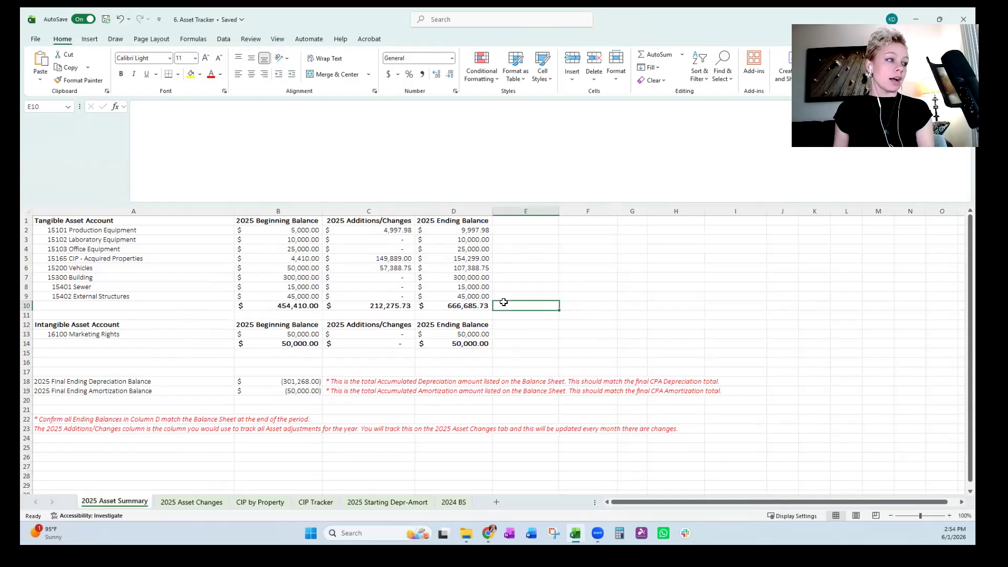
click(197, 502)
click(246, 505)
click(124, 502)
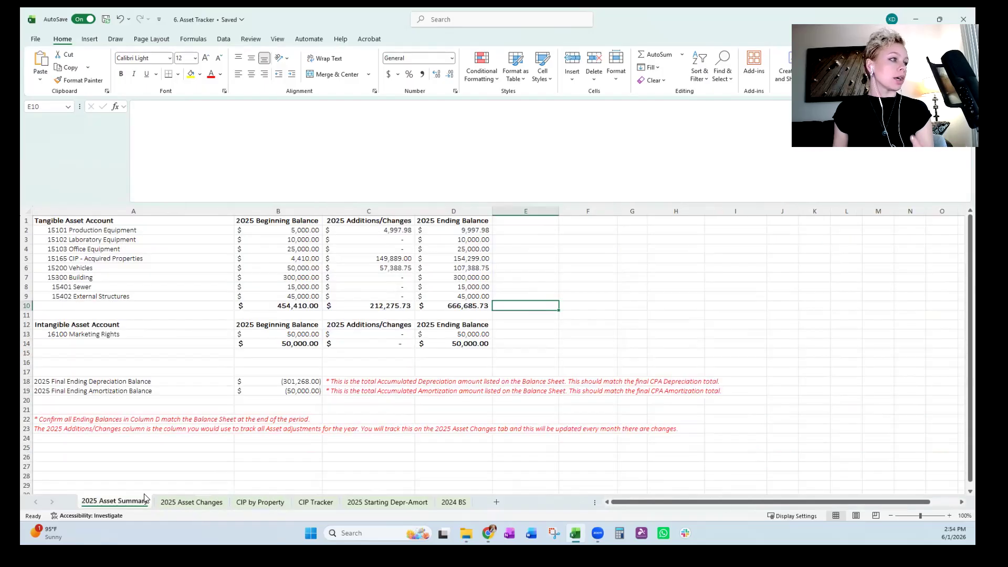
click(279, 407)
click(379, 371)
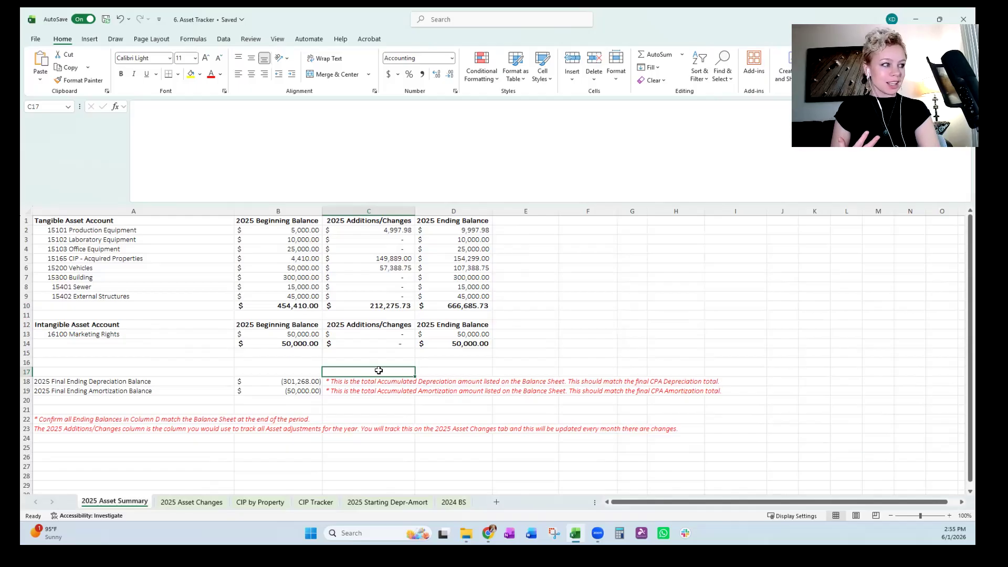
click(494, 364)
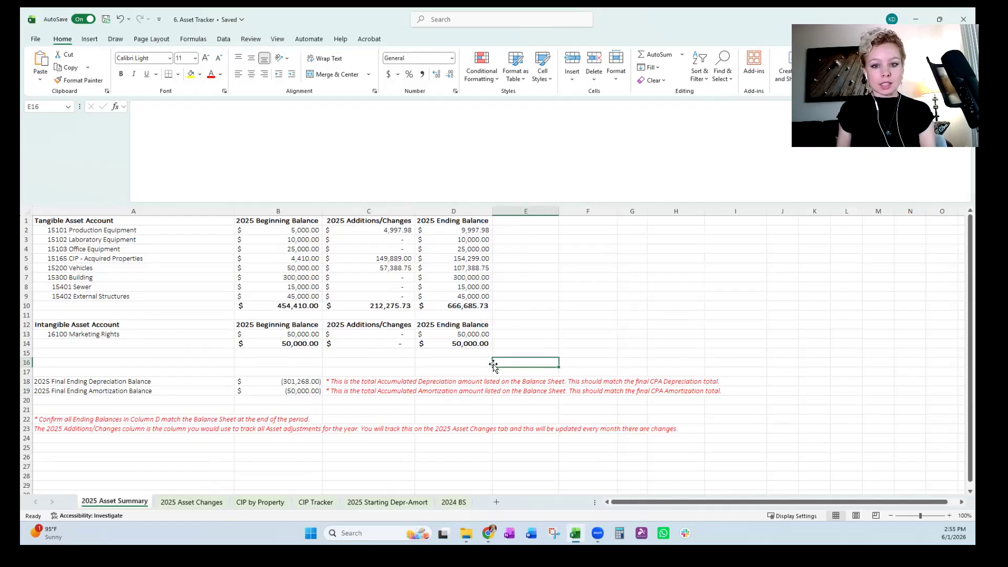
click(507, 299)
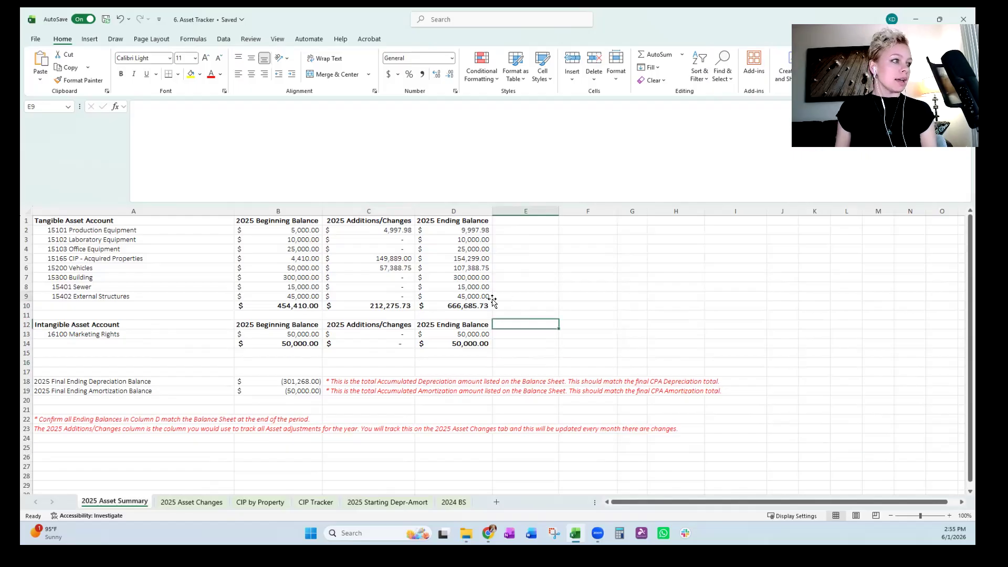
click(447, 300)
click(458, 355)
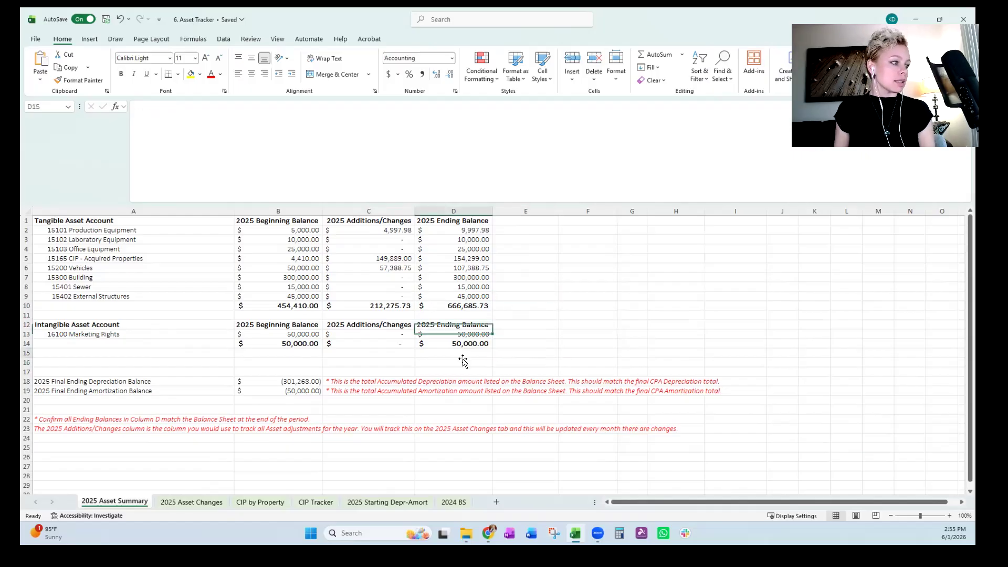
click(560, 455)
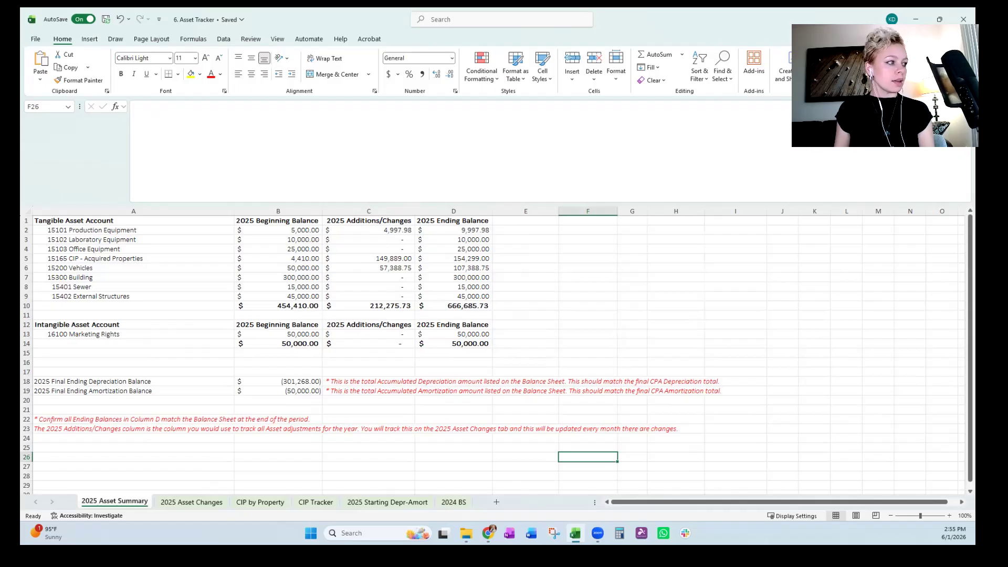
click(683, 324)
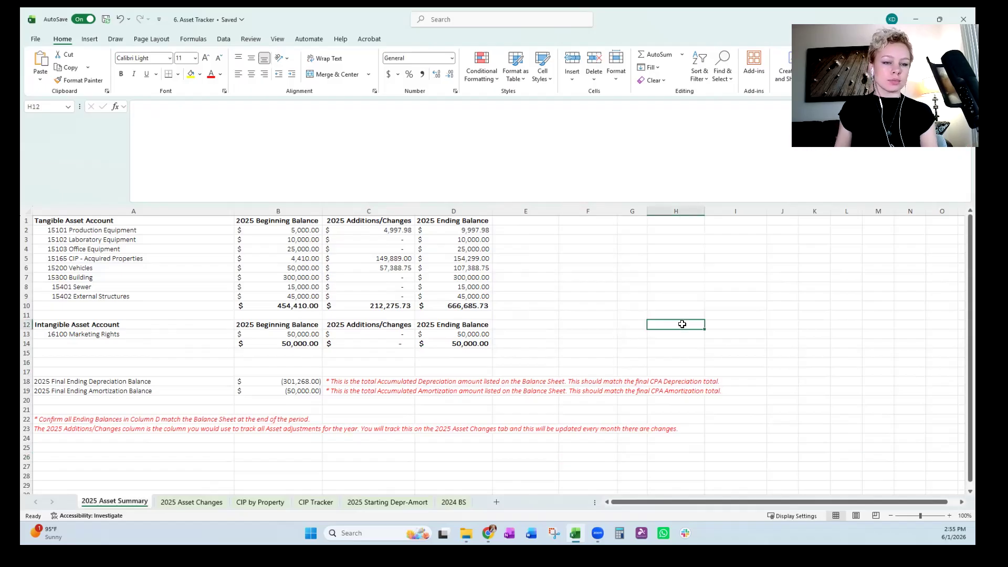